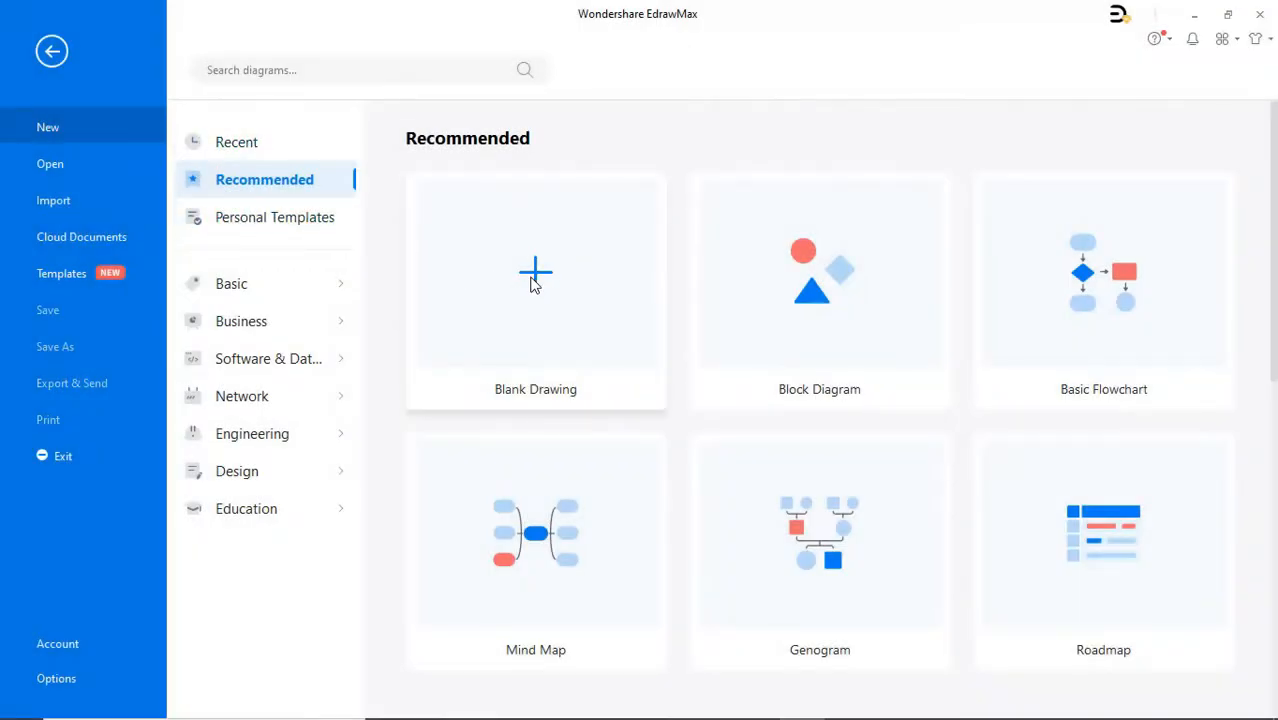
- Create a blank drawing and place My Library's filled teal circle with a blue outlined triangle to its right
{"action": "left_click", "coordinate": [535, 288]}
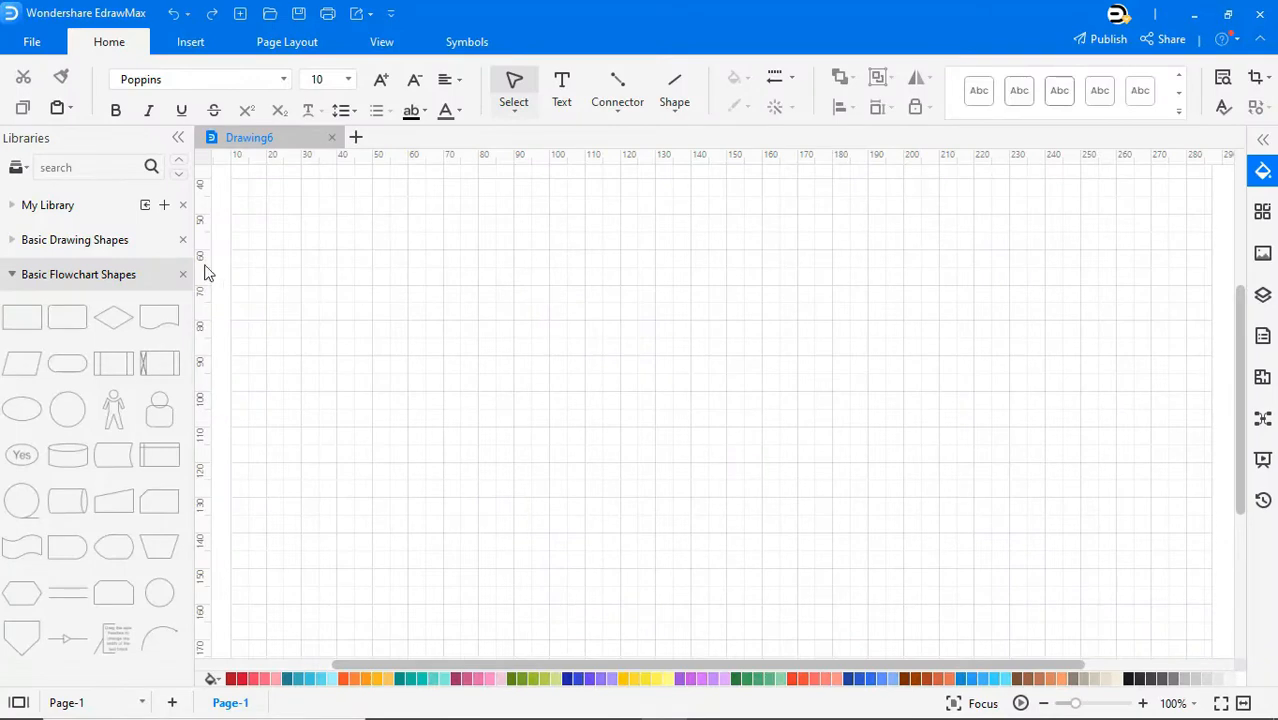
{"action": "left_click", "coordinate": [12, 205]}
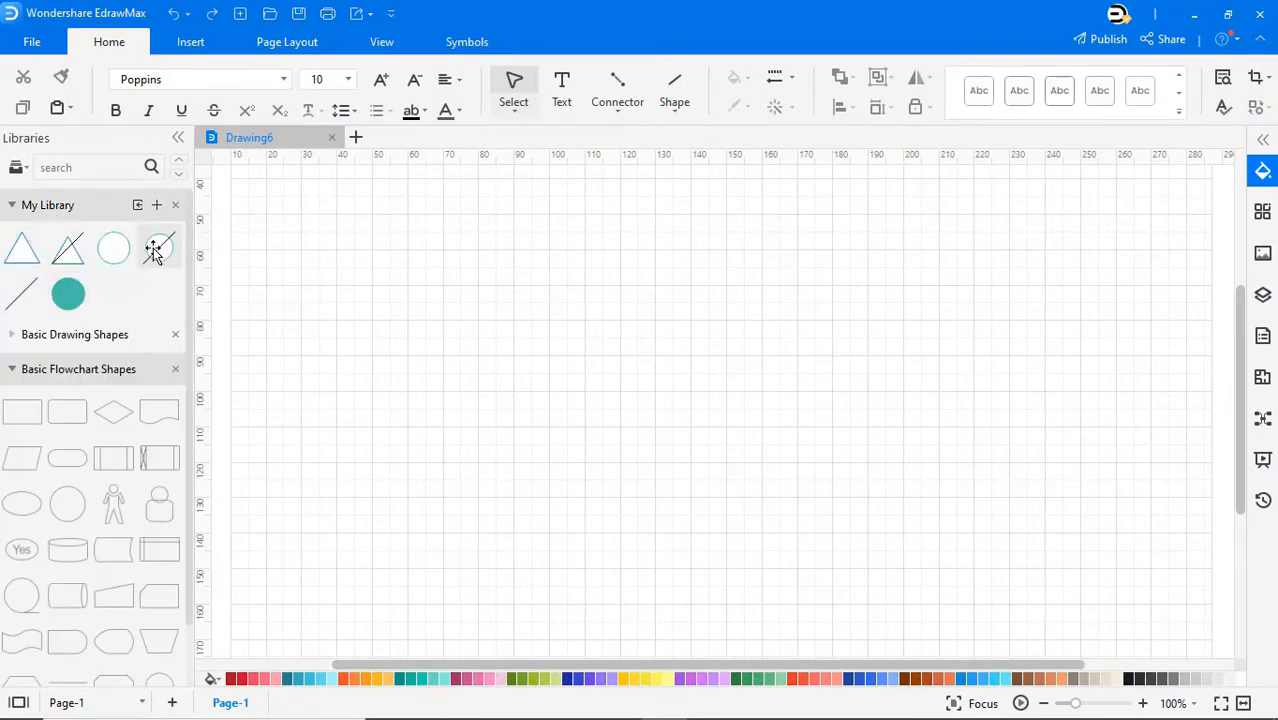
{"action": "left_click_drag", "start_coordinate": [67, 293], "coordinate": [712, 404]}
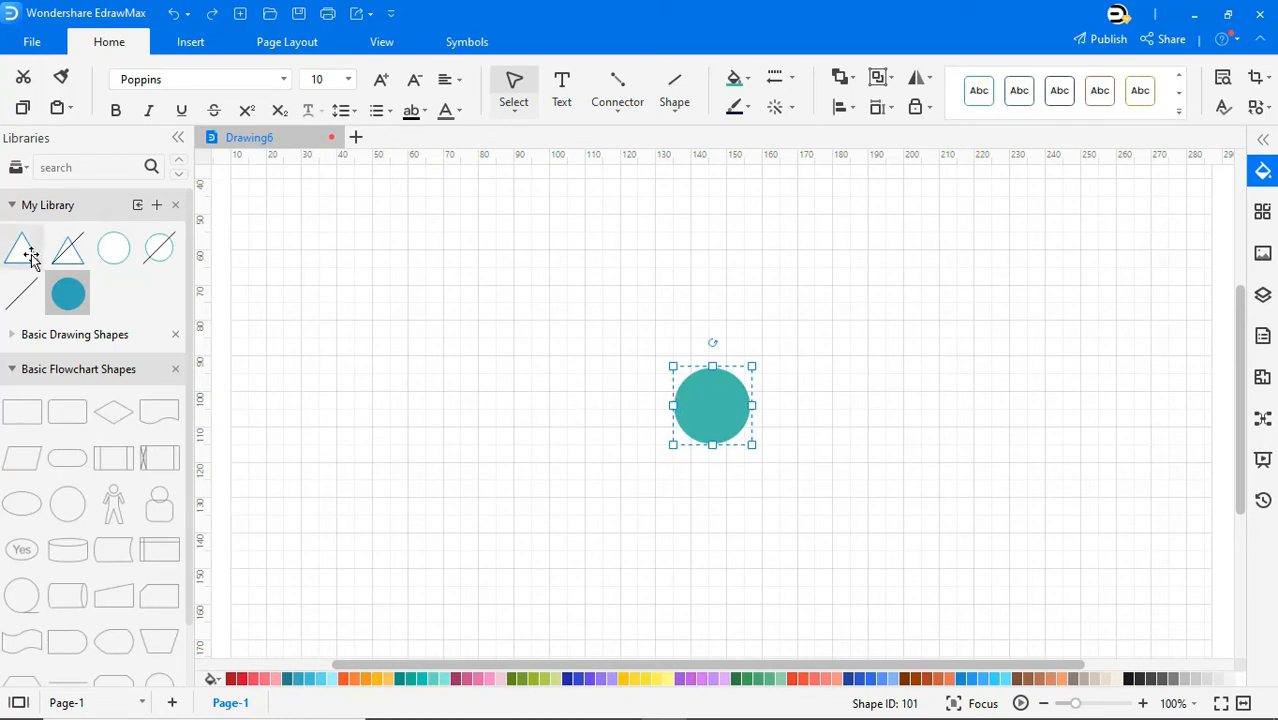
{"action": "left_click_drag", "start_coordinate": [25, 249], "coordinate": [882, 406]}
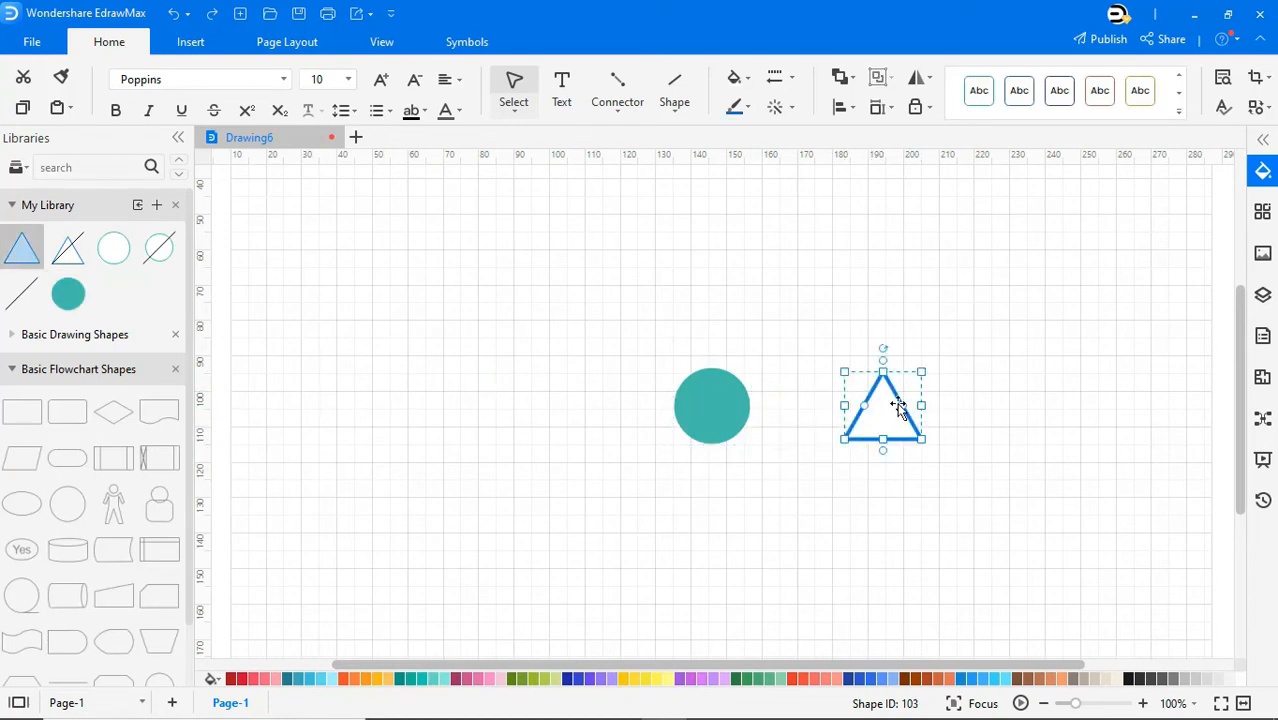
{"action": "left_click", "coordinate": [993, 410]}
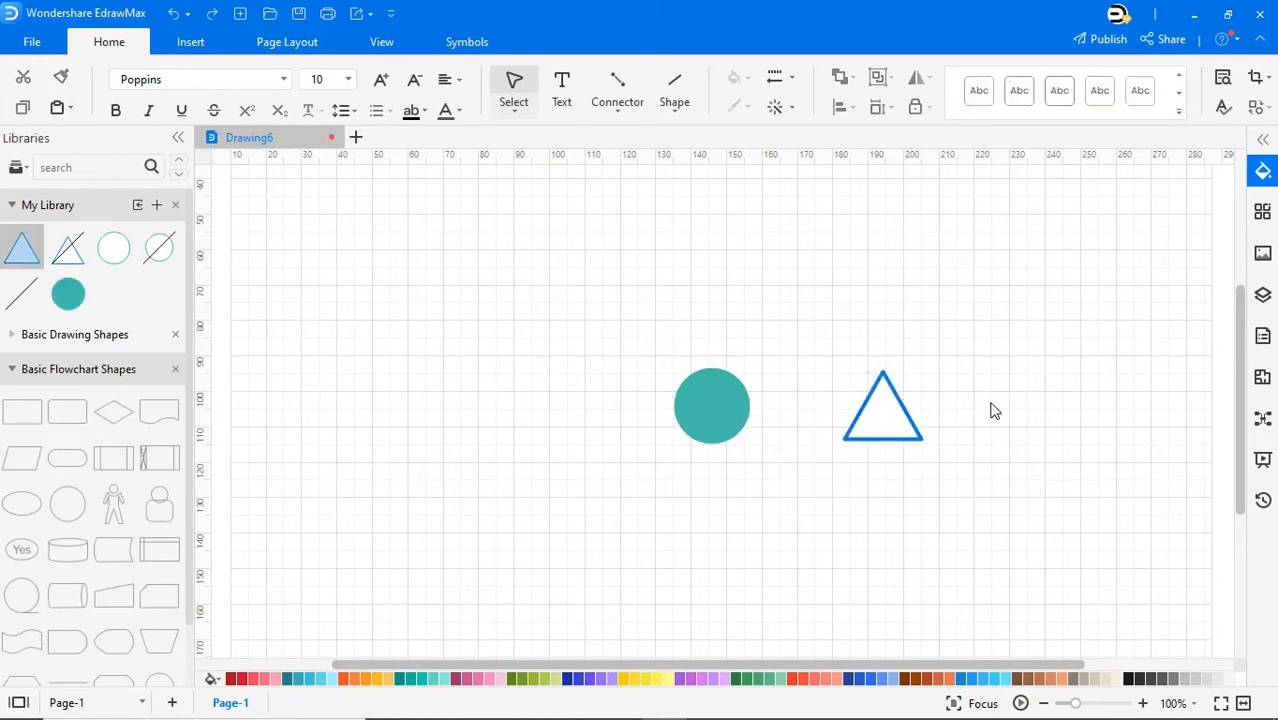
- Join the filled circle and the triangle with two parallel straight connectors
{"action": "left_click", "coordinate": [620, 110]}
{"action": "left_click", "coordinate": [662, 197]}
{"action": "left_click_drag", "start_coordinate": [750, 405], "coordinate": [864, 405]}
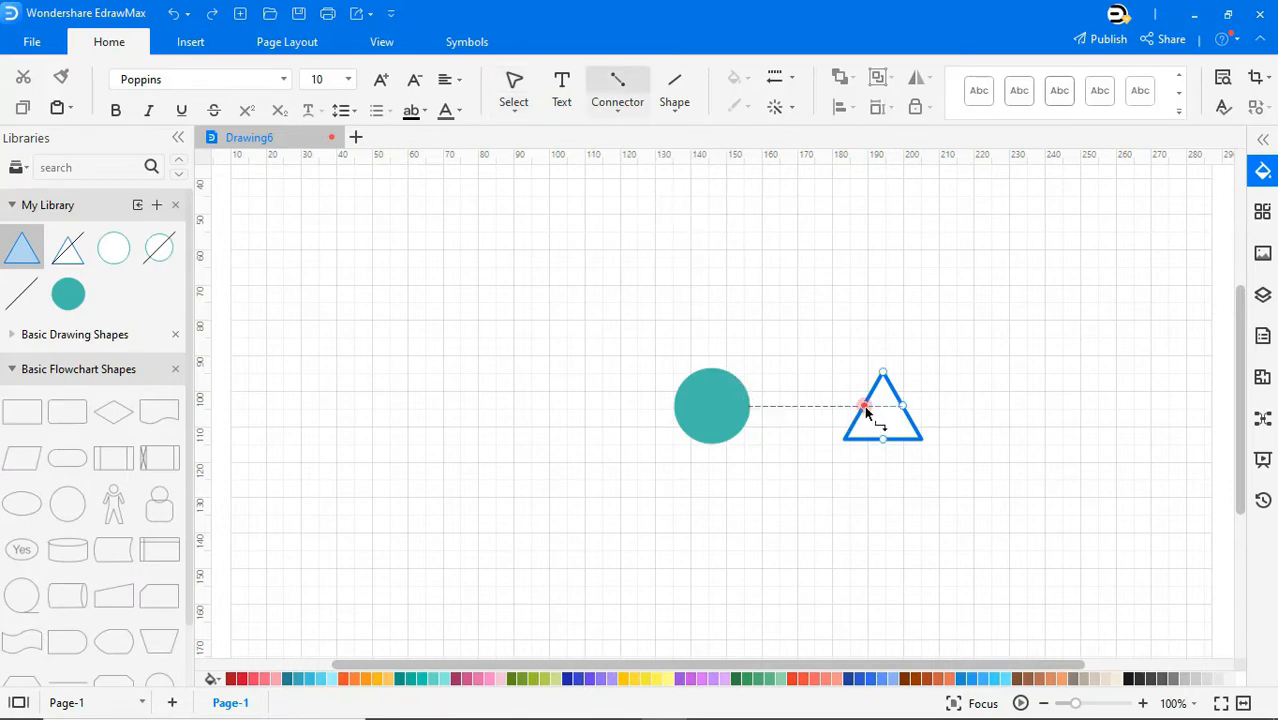
{"action": "left_click", "coordinate": [618, 114]}
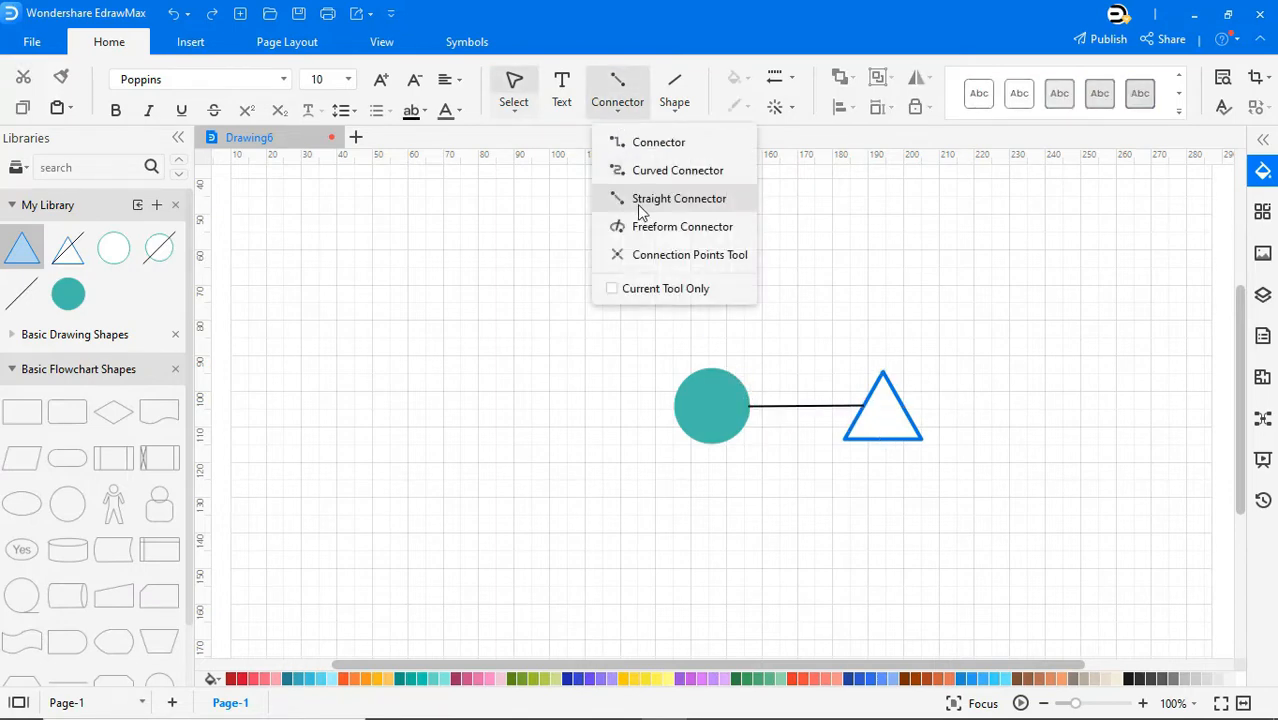
{"action": "left_click", "coordinate": [636, 203]}
{"action": "left_click_drag", "start_coordinate": [745, 428], "coordinate": [849, 432]}
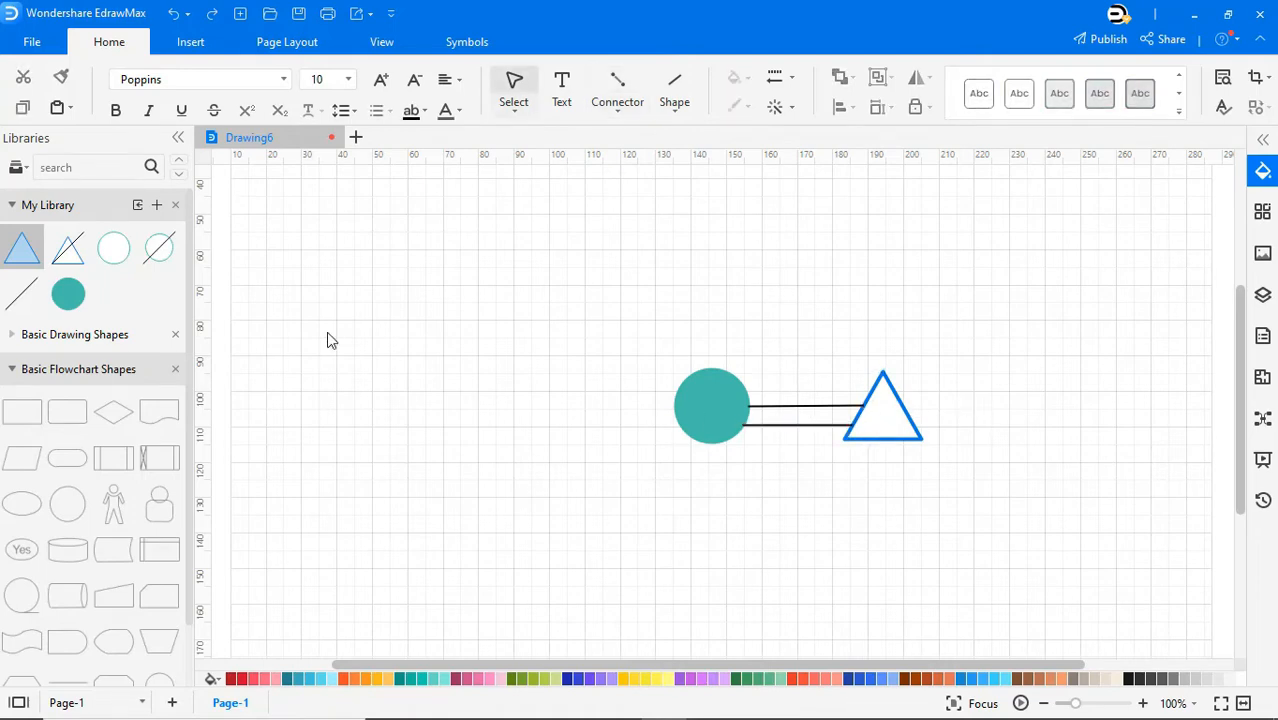
- Add a blue triangle and an outlined teal circle from My Library in a row above the filled circle
{"action": "left_click_drag", "start_coordinate": [24, 250], "coordinate": [591, 277]}
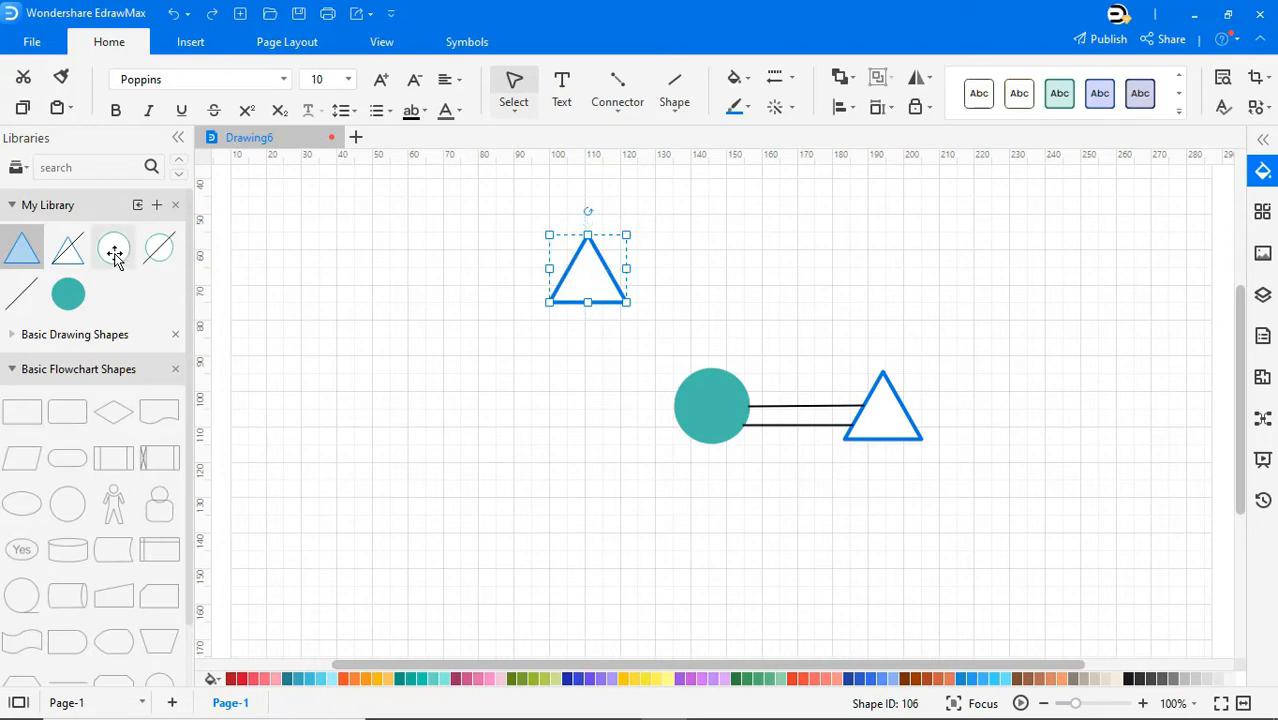
{"action": "left_click_drag", "start_coordinate": [113, 248], "coordinate": [813, 270]}
{"action": "left_click", "coordinate": [910, 273]}
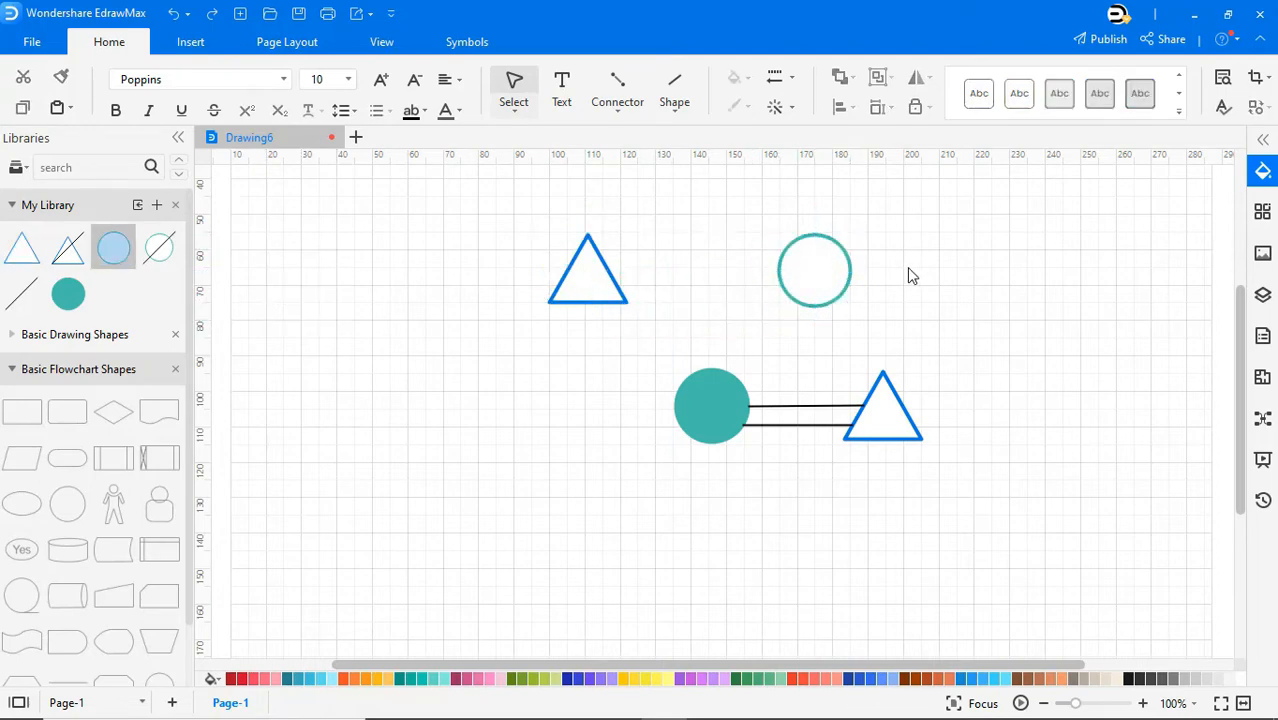
- Join the upper triangle and the outlined circle with two parallel straight connectors
{"action": "left_click", "coordinate": [615, 112]}
{"action": "left_click", "coordinate": [625, 194]}
{"action": "left_click_drag", "start_coordinate": [612, 269], "coordinate": [780, 270]}
{"action": "left_click", "coordinate": [835, 277]}
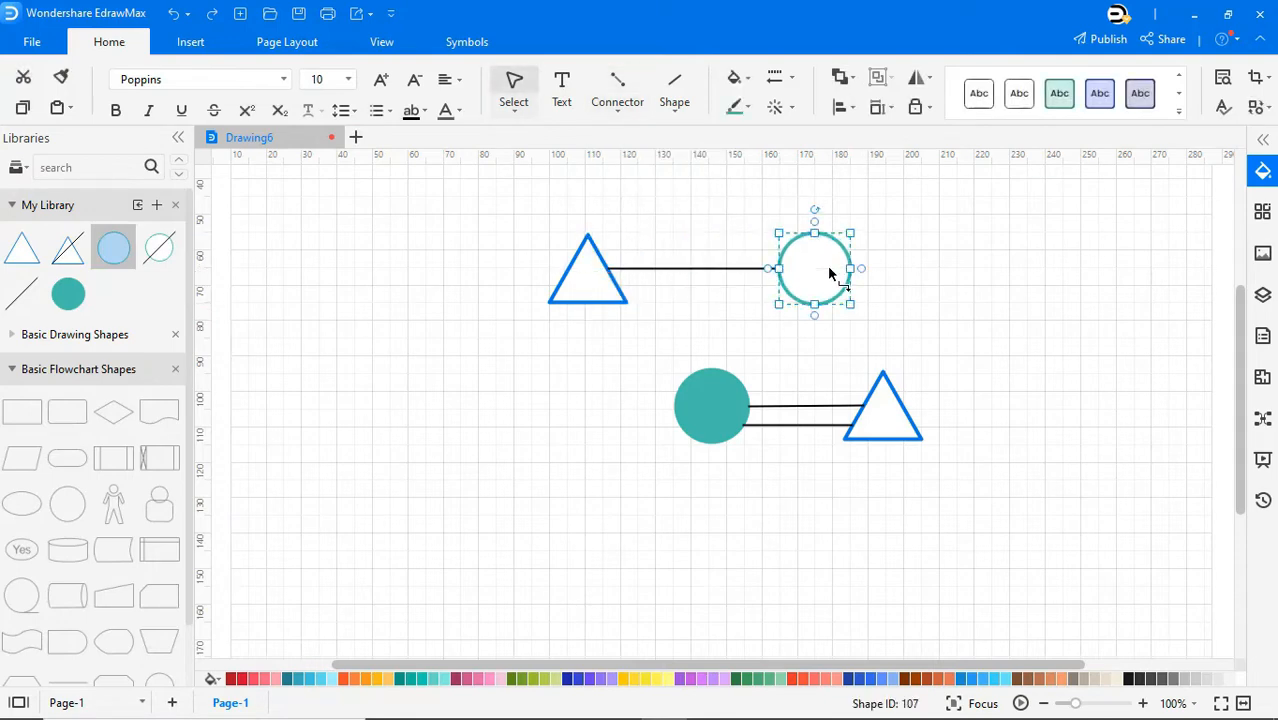
{"action": "left_click", "coordinate": [894, 280]}
{"action": "left_click", "coordinate": [617, 110]}
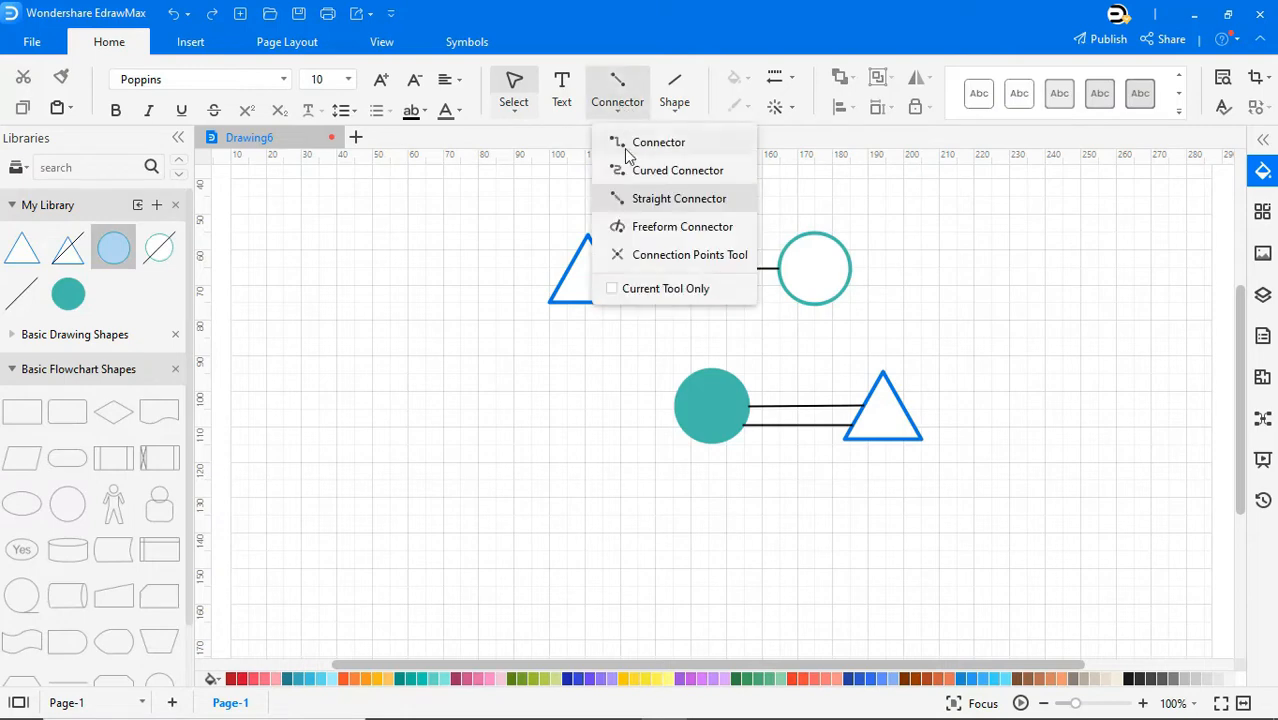
{"action": "left_click", "coordinate": [628, 196]}
{"action": "left_click_drag", "start_coordinate": [626, 292], "coordinate": [785, 291]}
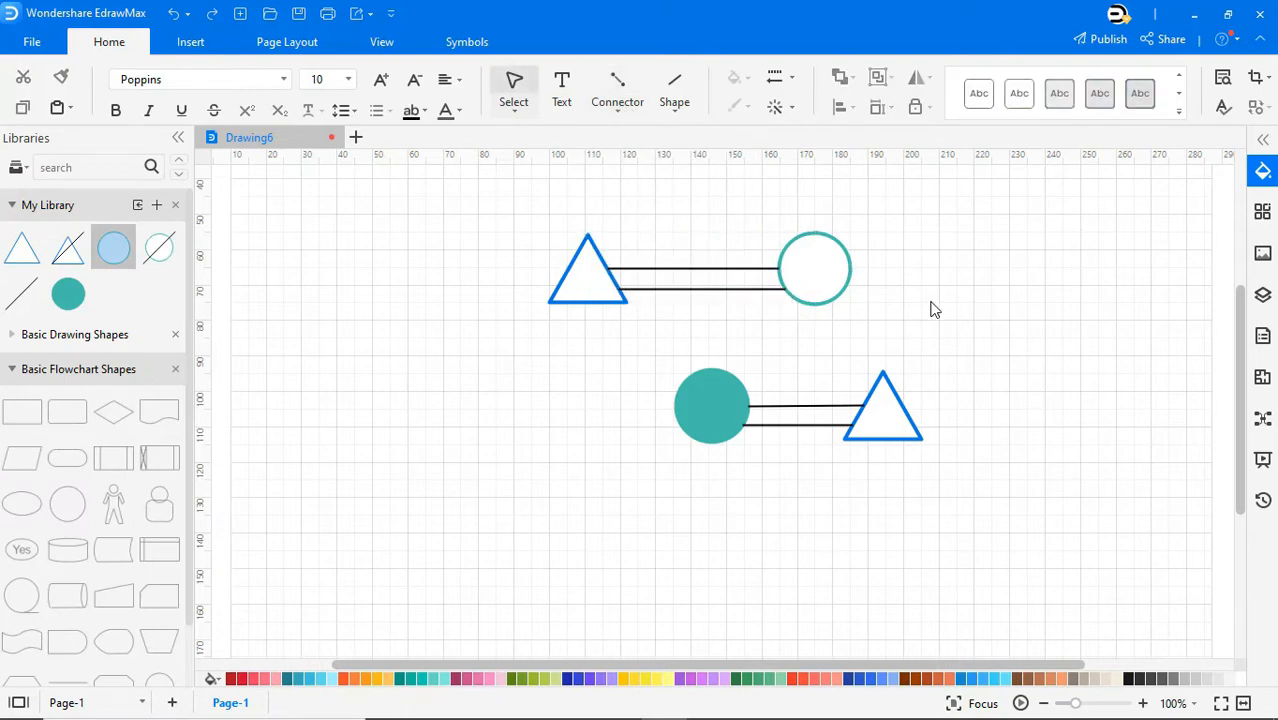
- Draw a straight connector from the top of the filled circle up to the lower line of the parent pair
{"action": "left_click", "coordinate": [617, 110]}
{"action": "left_click", "coordinate": [632, 196]}
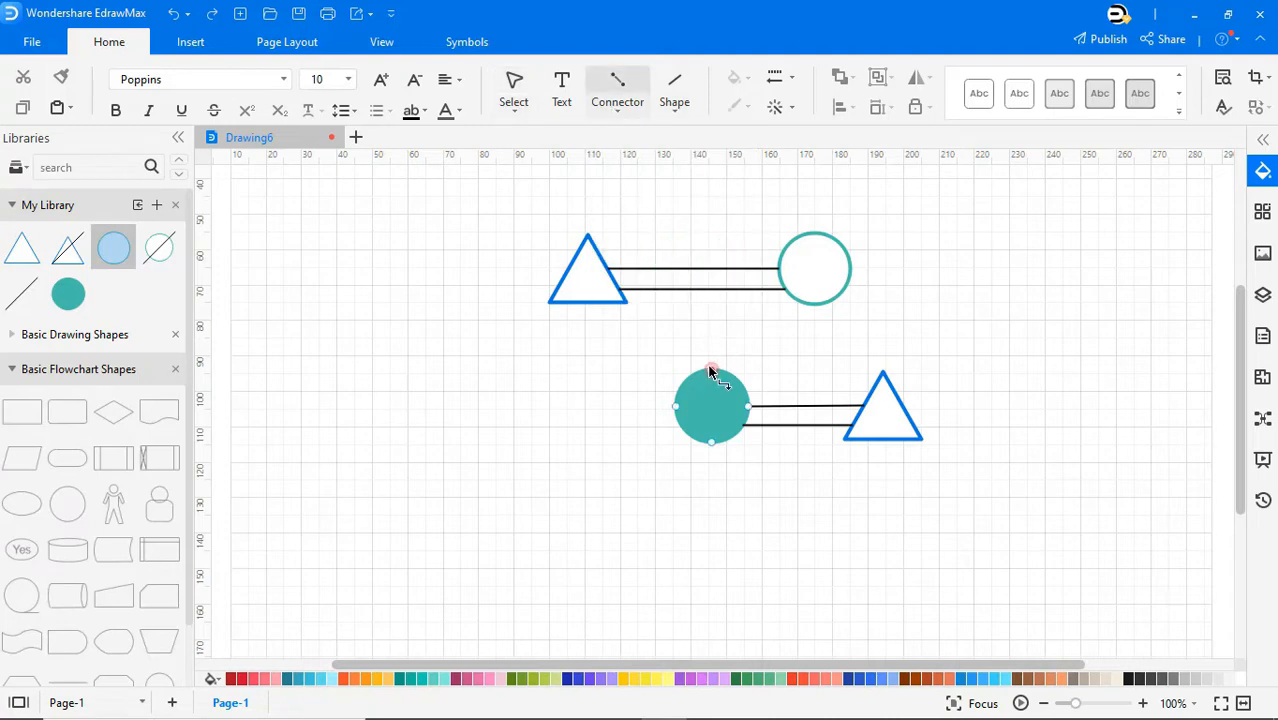
{"action": "left_click_drag", "start_coordinate": [709, 372], "coordinate": [736, 289]}
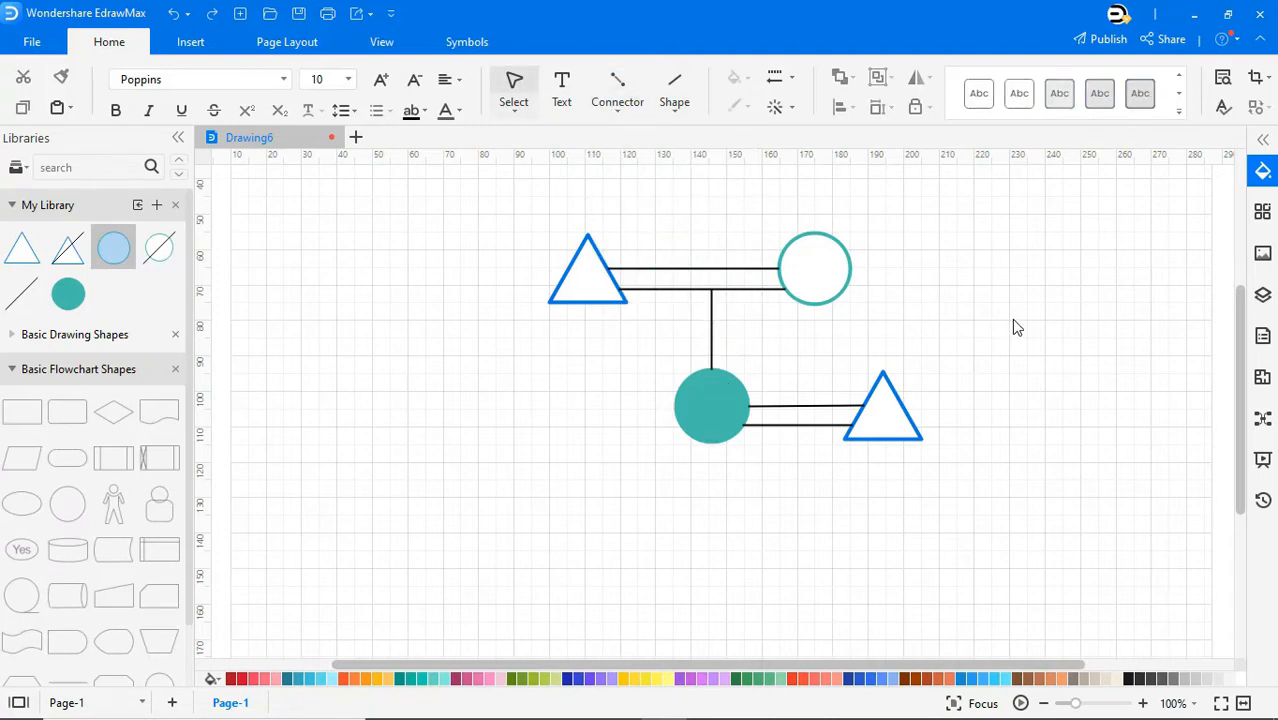
- Add an outlined circle and a triangle to the right of the parent pair in the same row
{"action": "left_click_drag", "start_coordinate": [113, 247], "coordinate": [1001, 267]}
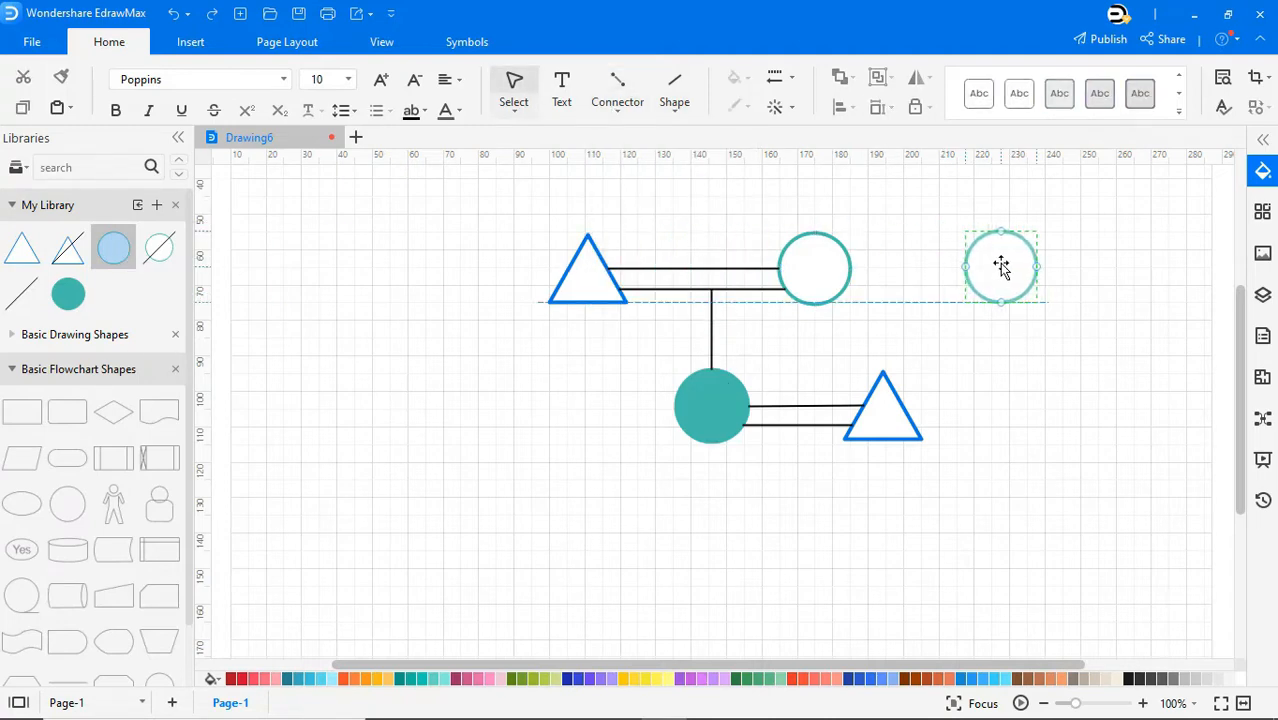
{"action": "left_click_drag", "start_coordinate": [22, 249], "coordinate": [1192, 268]}
{"action": "left_click", "coordinate": [1135, 393]}
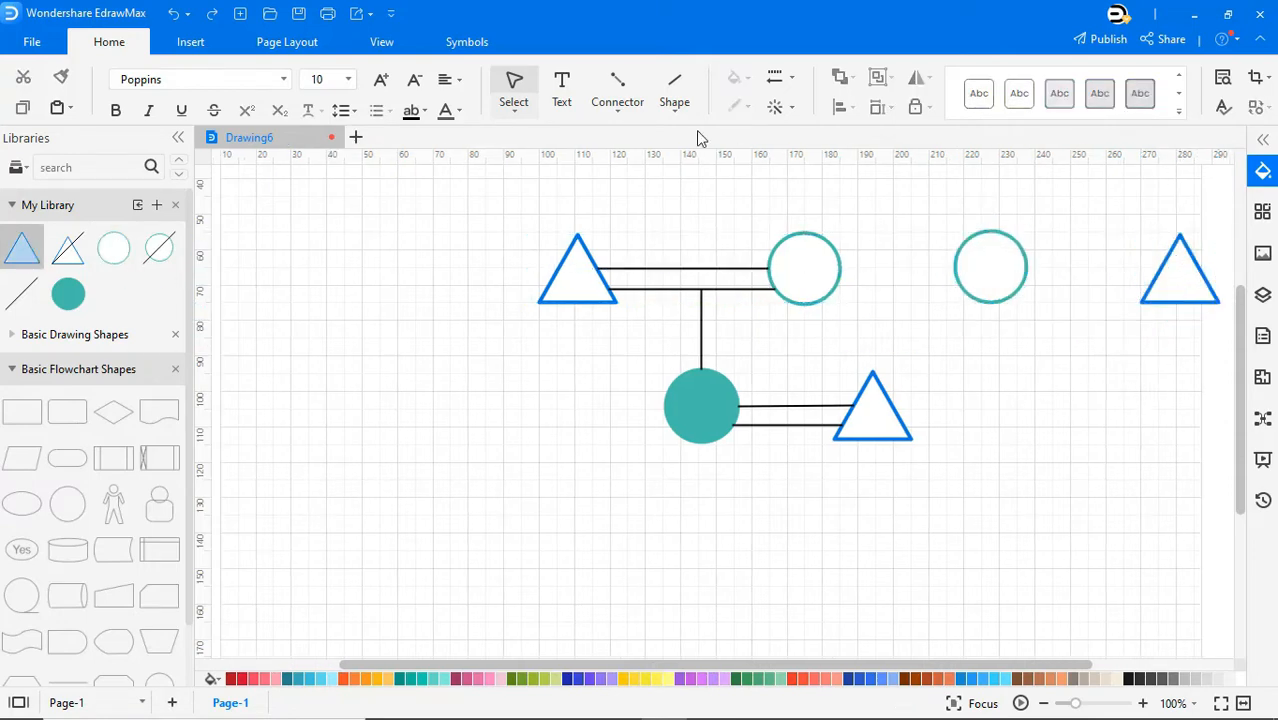
- Link the top of the parent circle to the top of the far-right triangle with a right-angled connector
{"action": "left_click", "coordinate": [617, 110]}
{"action": "left_click", "coordinate": [628, 152]}
{"action": "left_click_drag", "start_coordinate": [852, 200], "coordinate": [1180, 235]}
{"action": "left_click", "coordinate": [1118, 379]}
- Place an outlined circle to the right of the last triangle in the parent row
{"action": "left_click_drag", "start_coordinate": [1028, 665], "coordinate": [1177, 665]}
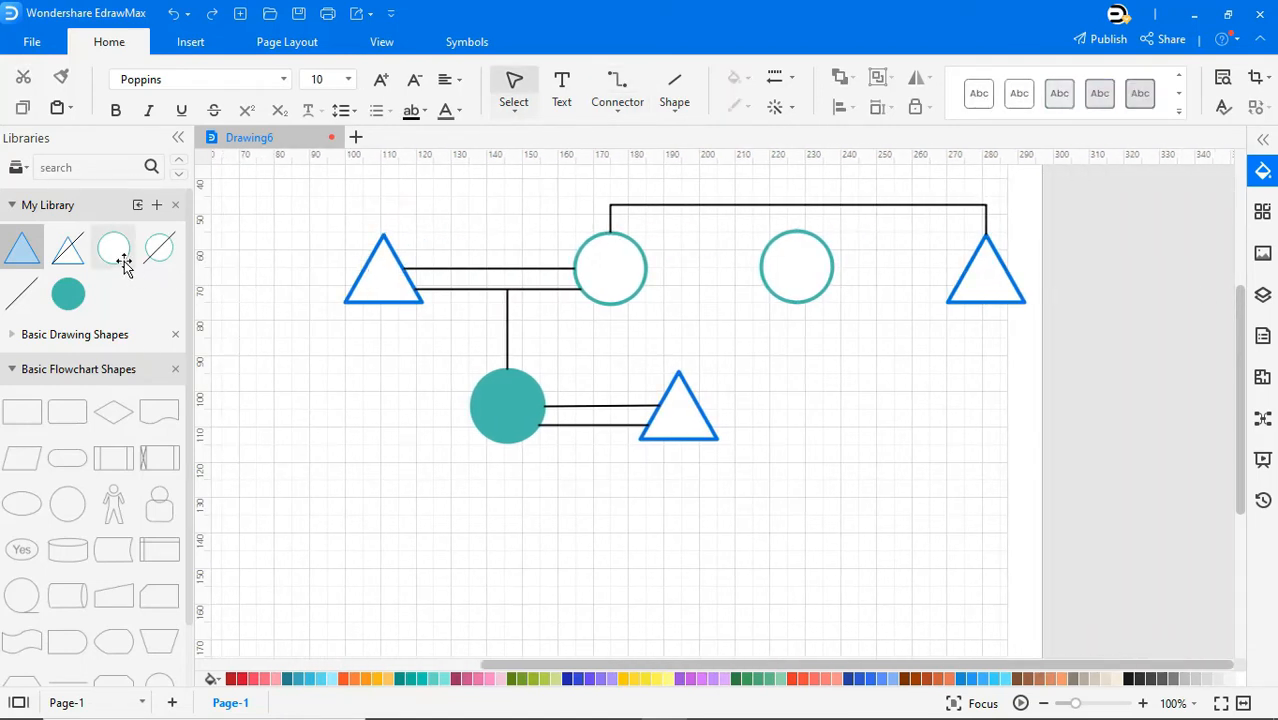
{"action": "left_click_drag", "start_coordinate": [124, 261], "coordinate": [1175, 270]}
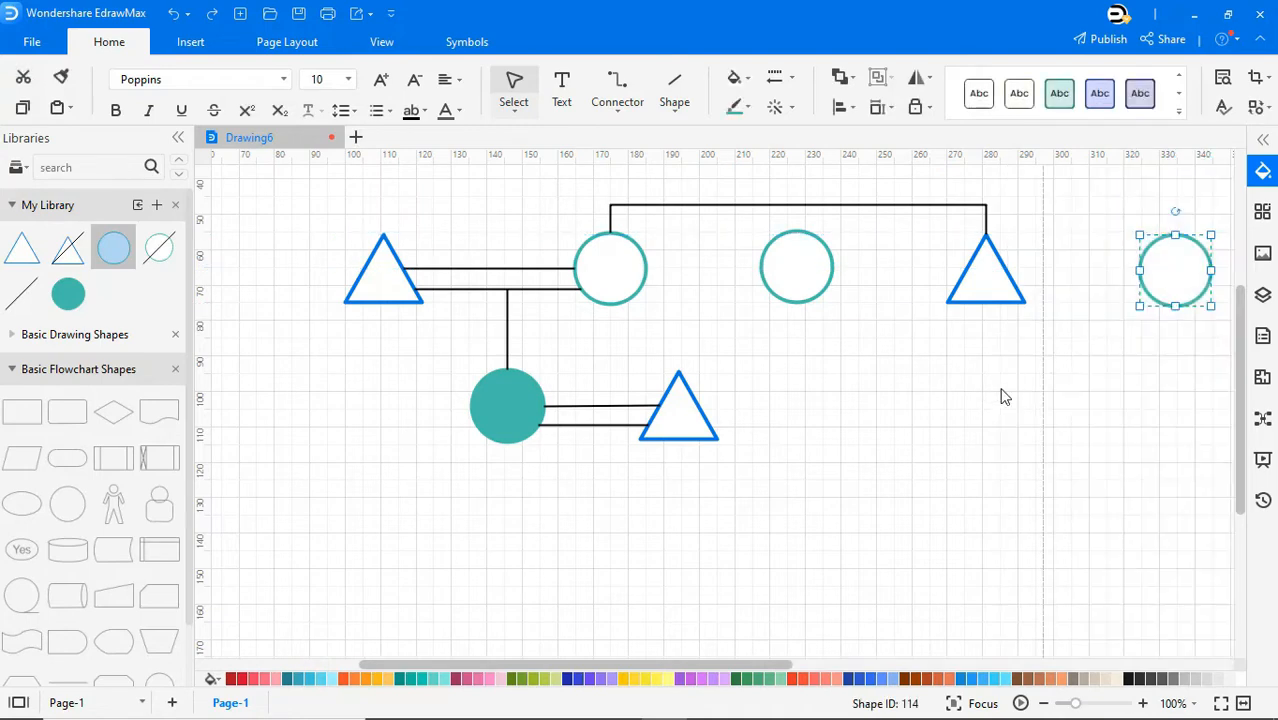
{"action": "left_click", "coordinate": [1003, 395]}
- Join the far-right triangle and circle with two parallel straight connectors
{"action": "left_click", "coordinate": [612, 110]}
{"action": "left_click", "coordinate": [658, 140]}
{"action": "left_click_drag", "start_coordinate": [1005, 268], "coordinate": [1139, 270]}
{"action": "left_click", "coordinate": [1205, 302]}
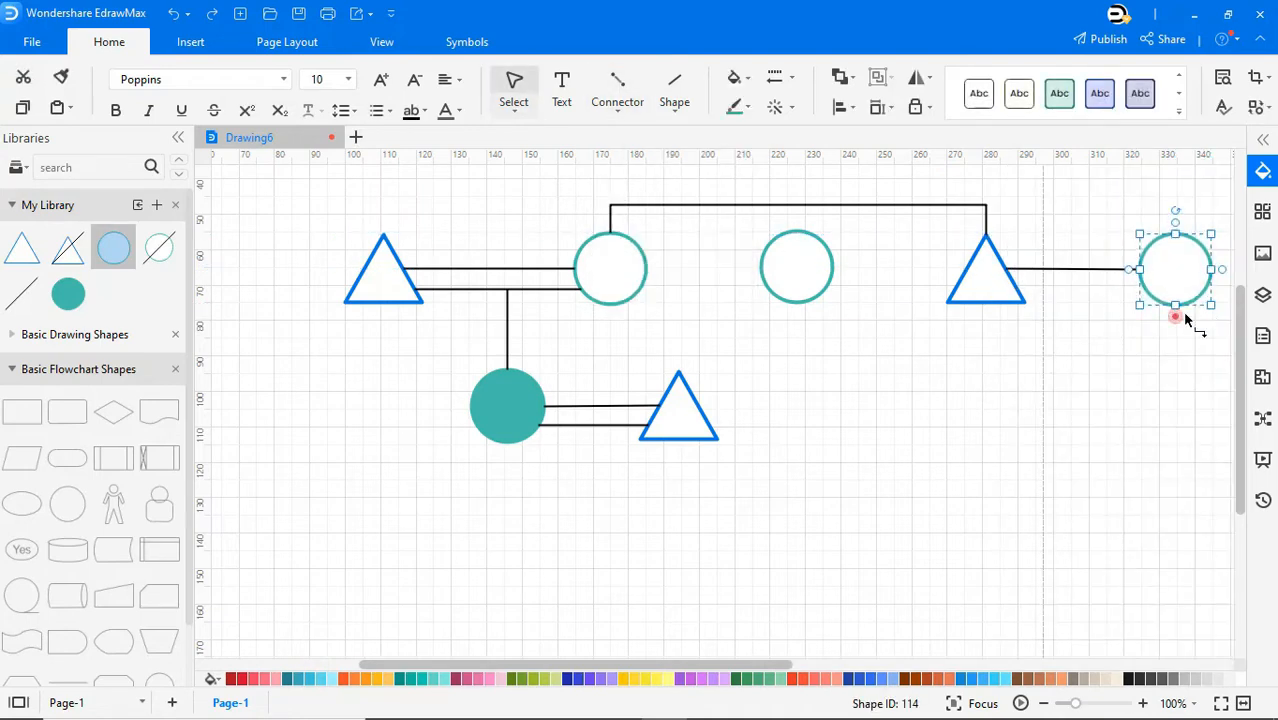
{"action": "left_click", "coordinate": [1188, 318]}
{"action": "left_click", "coordinate": [617, 110]}
{"action": "left_click", "coordinate": [648, 137]}
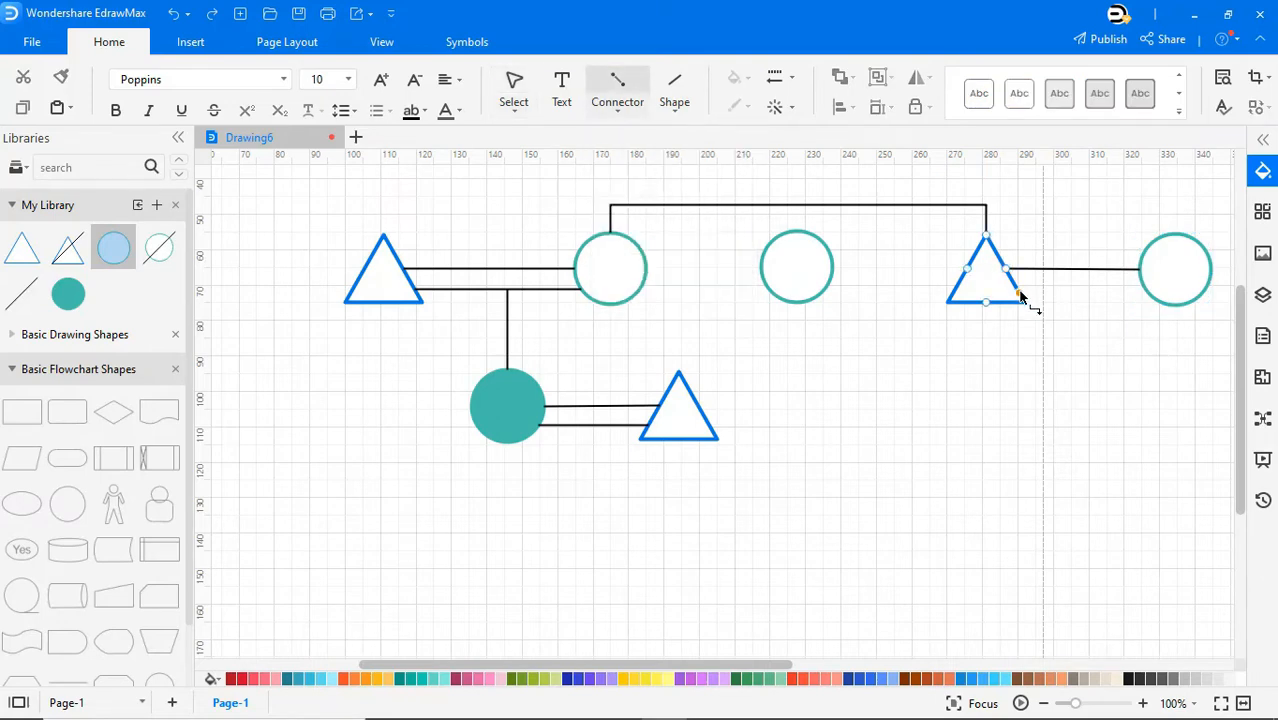
{"action": "left_click_drag", "start_coordinate": [1021, 296], "coordinate": [1146, 293]}
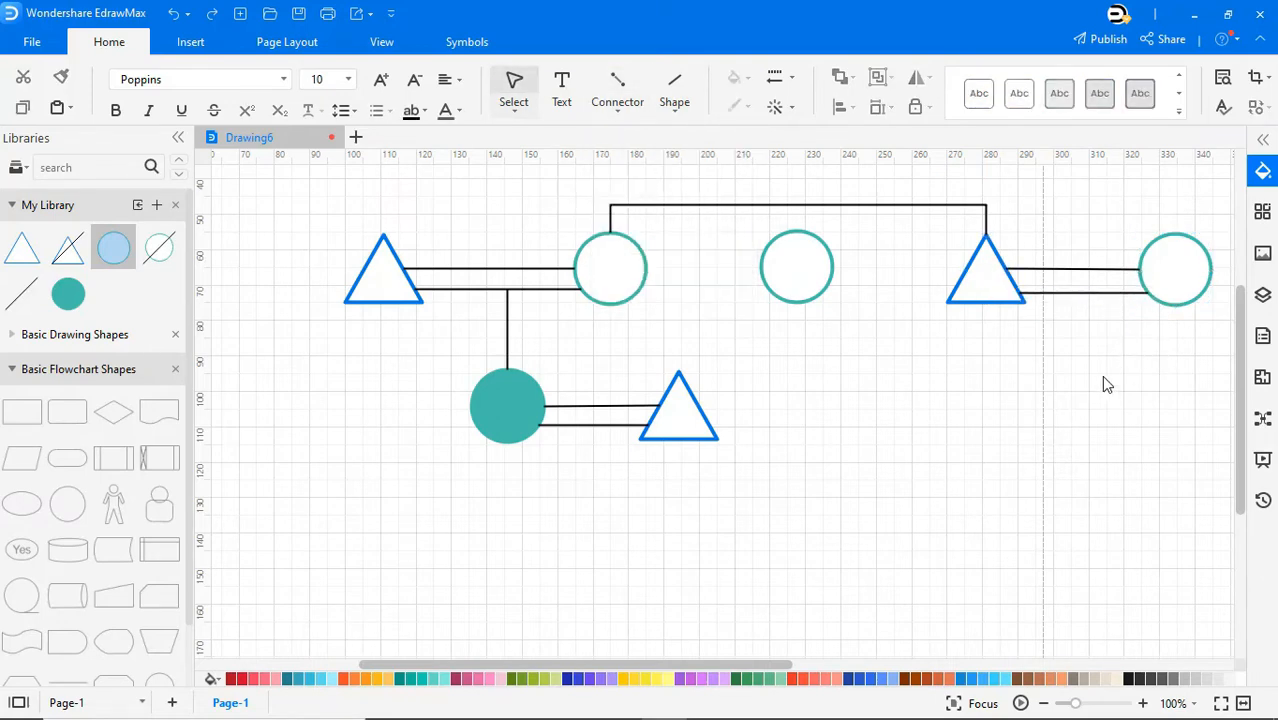
- Add a crossed-out triangle and an outlined circle side by side above the sibling bracket
{"action": "scroll", "coordinate": [1098, 392], "scroll_direction": "up", "scroll_amount": 2}
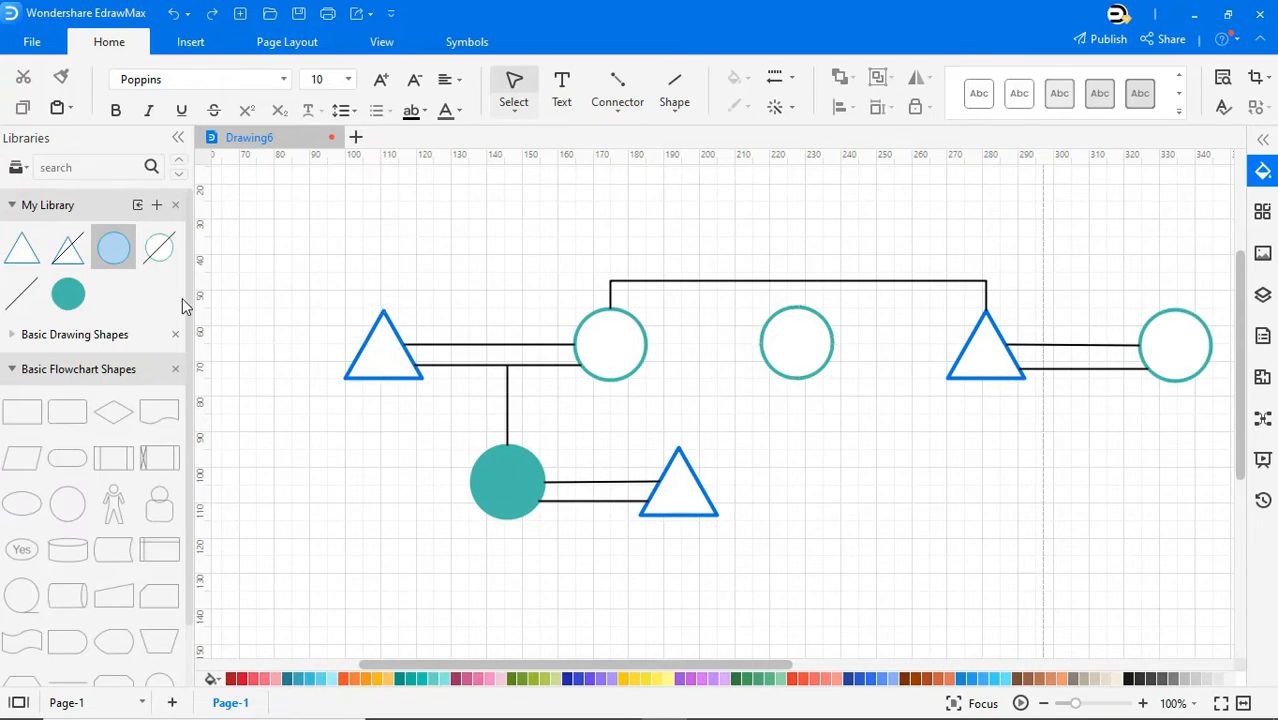
{"action": "left_click_drag", "start_coordinate": [68, 248], "coordinate": [713, 178]}
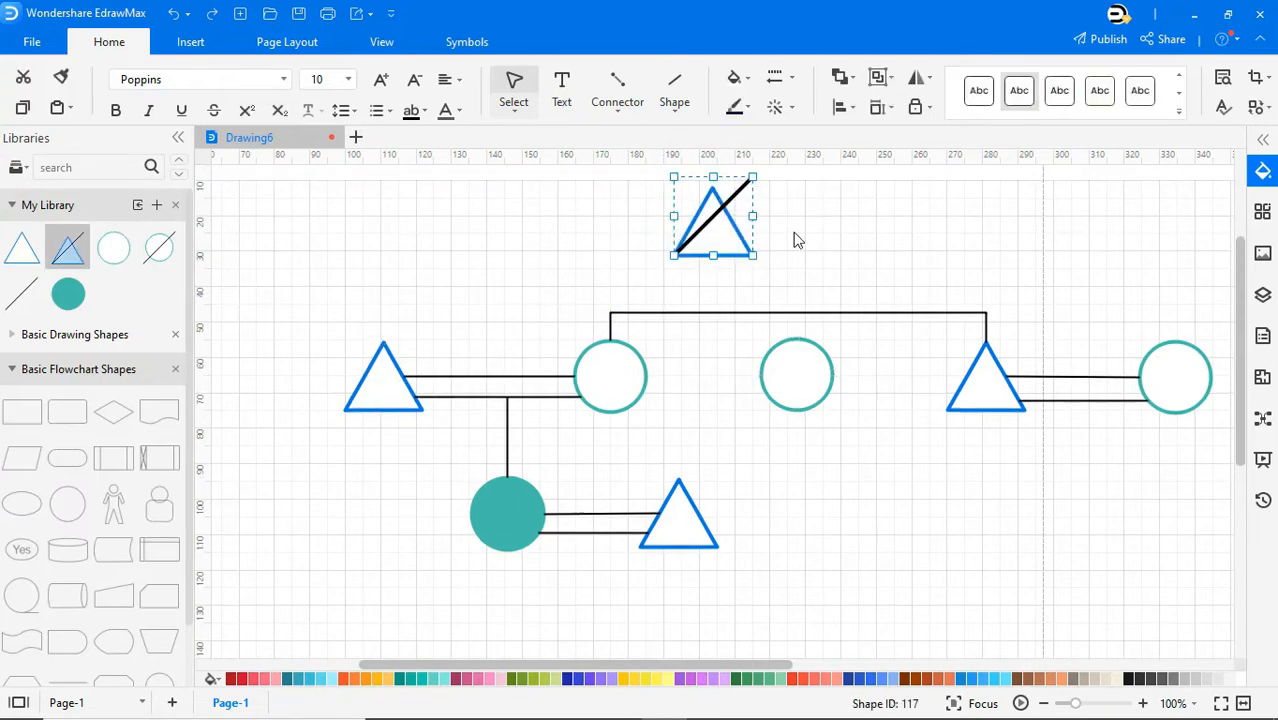
{"action": "left_click", "coordinate": [792, 238]}
{"action": "left_click_drag", "start_coordinate": [113, 248], "coordinate": [869, 222]}
{"action": "left_click", "coordinate": [997, 267]}
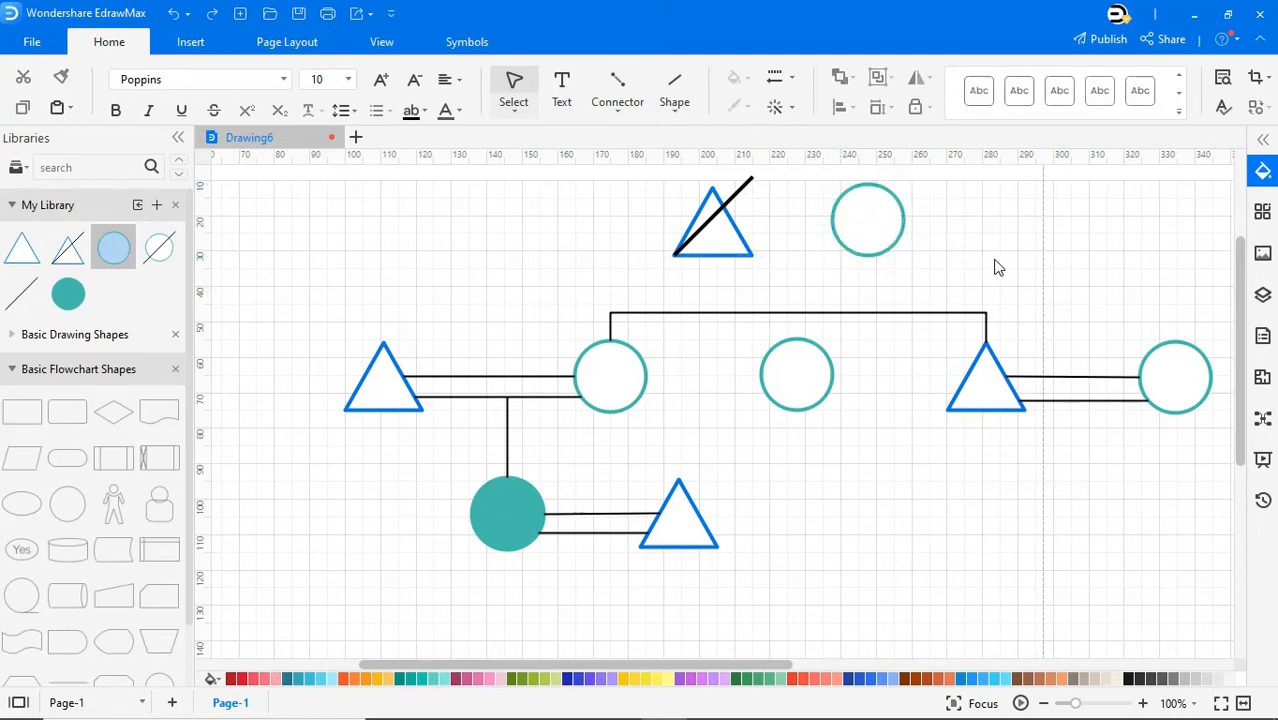
- Join the crossed-out triangle and the circle beside it with two straight connectors
{"action": "left_click", "coordinate": [622, 112]}
{"action": "left_click", "coordinate": [632, 197]}
{"action": "left_click_drag", "start_coordinate": [733, 221], "coordinate": [832, 220]}
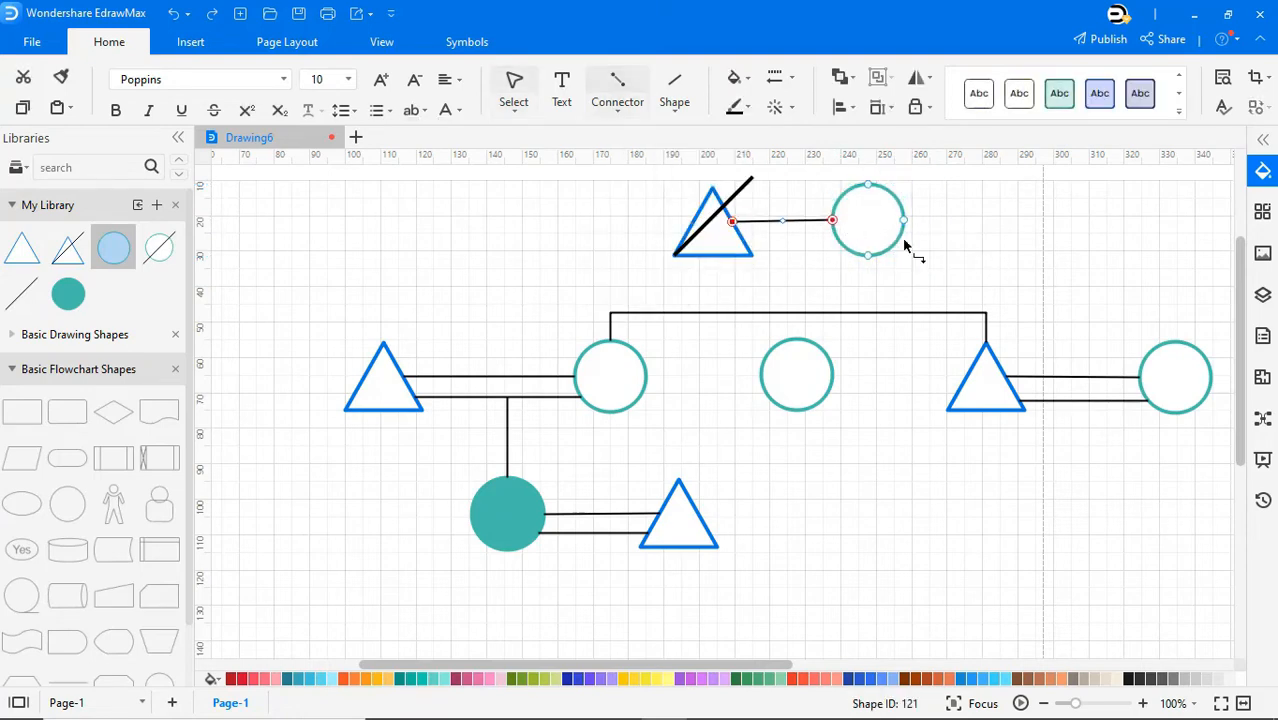
{"action": "left_click", "coordinate": [622, 113]}
{"action": "left_click", "coordinate": [632, 197]}
{"action": "left_click_drag", "start_coordinate": [741, 238], "coordinate": [836, 239]}
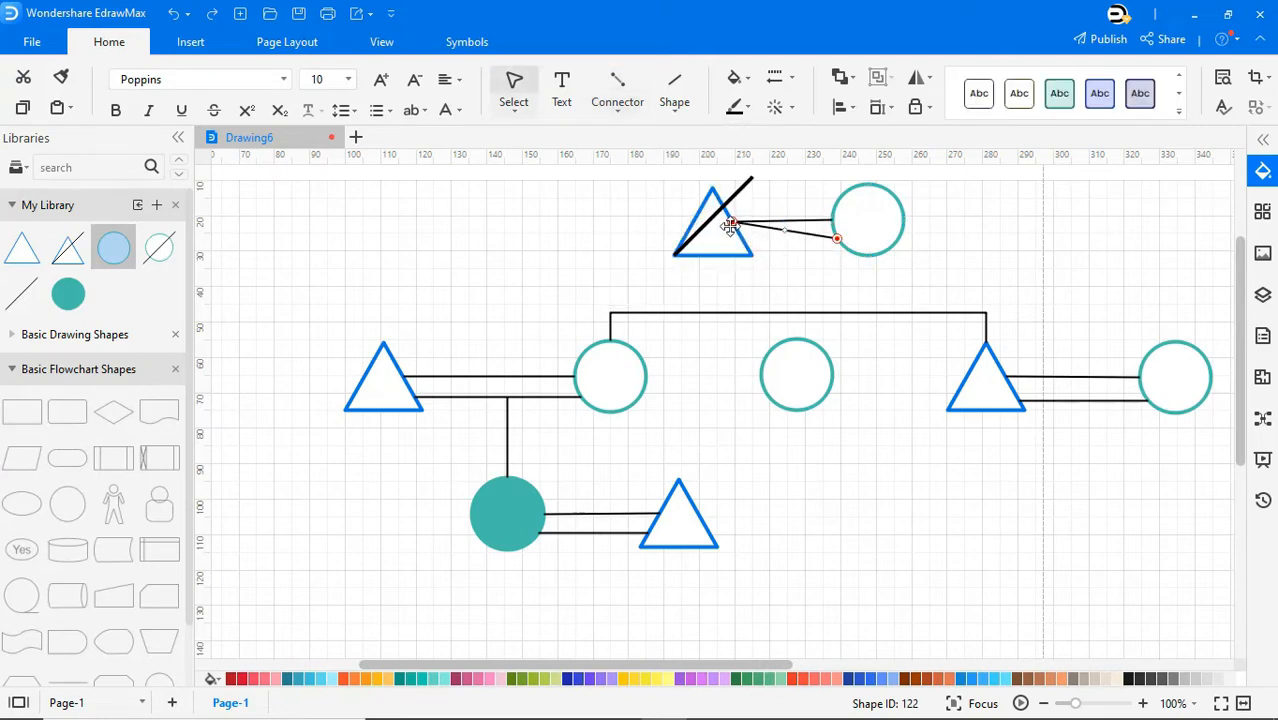
{"action": "left_click", "coordinate": [845, 274]}
- Connect the middle sibling circle to the lower line of the top pair and remove the line jump from the sibling bracket
{"action": "left_click_drag", "start_coordinate": [798, 341], "coordinate": [797, 239]}
{"action": "left_click", "coordinate": [1044, 257]}
{"action": "left_click", "coordinate": [845, 315]}
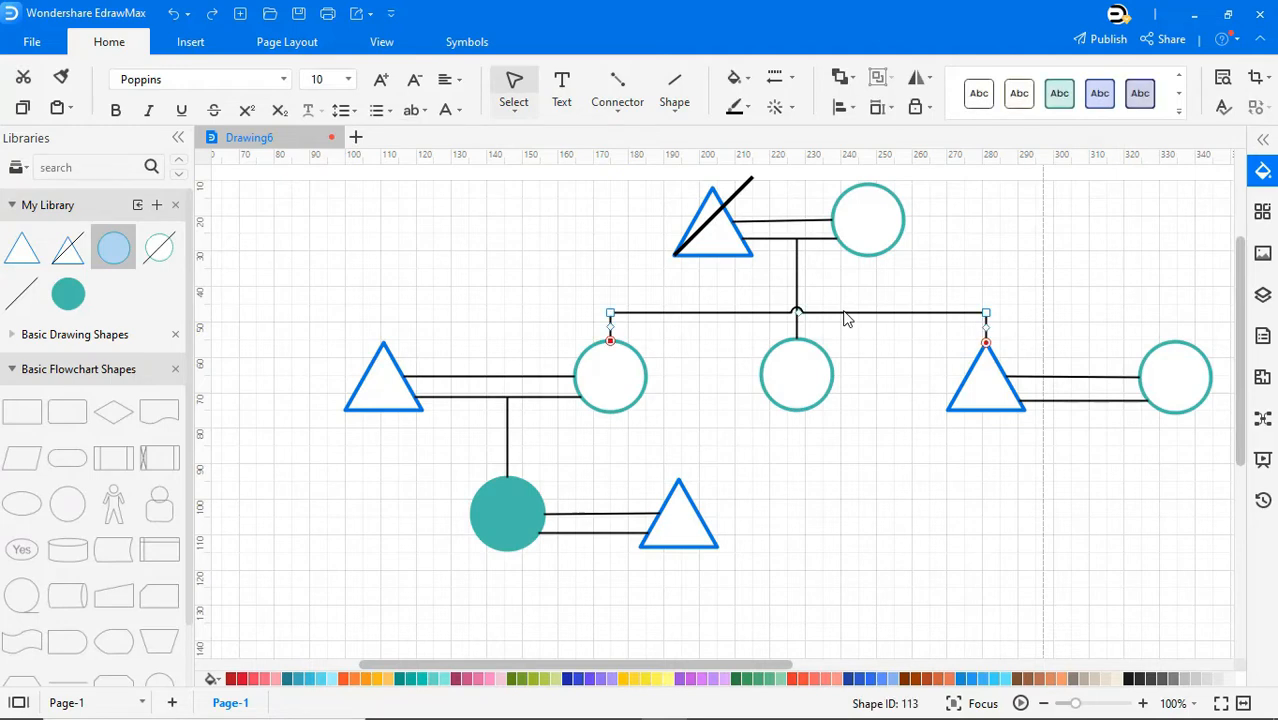
{"action": "left_click", "coordinate": [287, 41]}
{"action": "left_click", "coordinate": [1008, 267]}
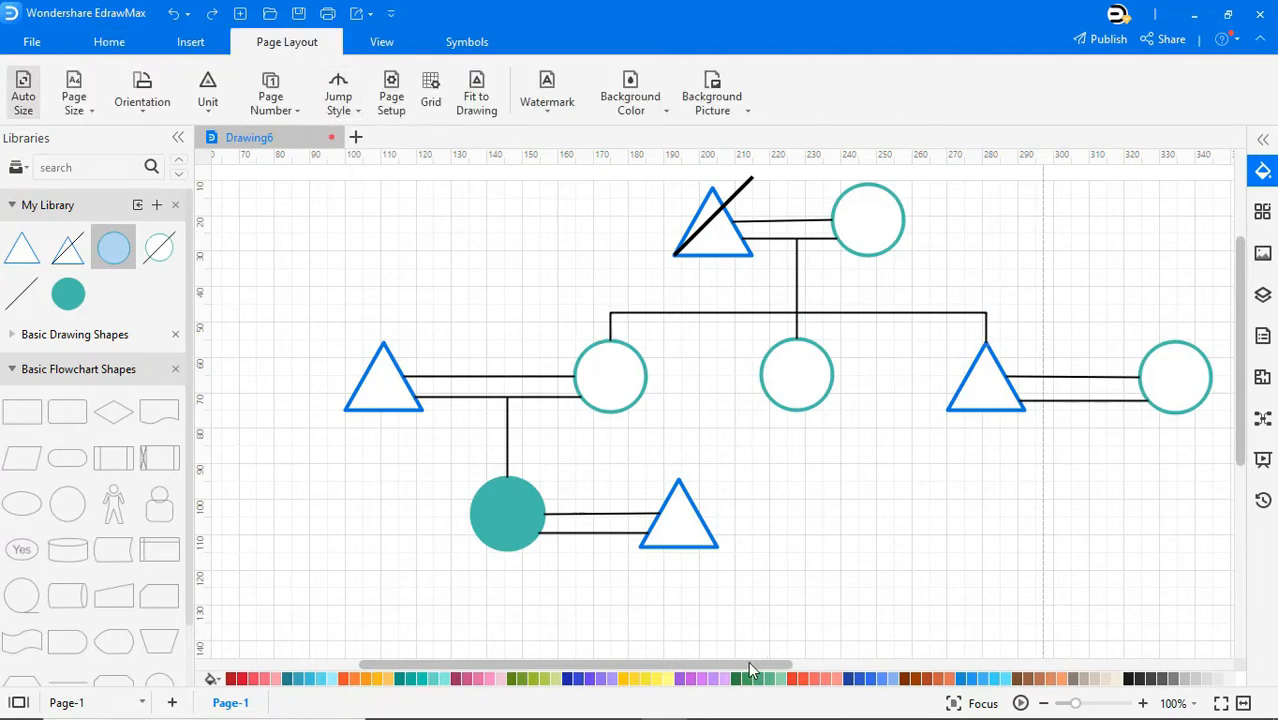
- Add two outlined circles to the left of the parent triangle in the same row
{"action": "left_click_drag", "start_coordinate": [748, 661], "coordinate": [599, 657]}
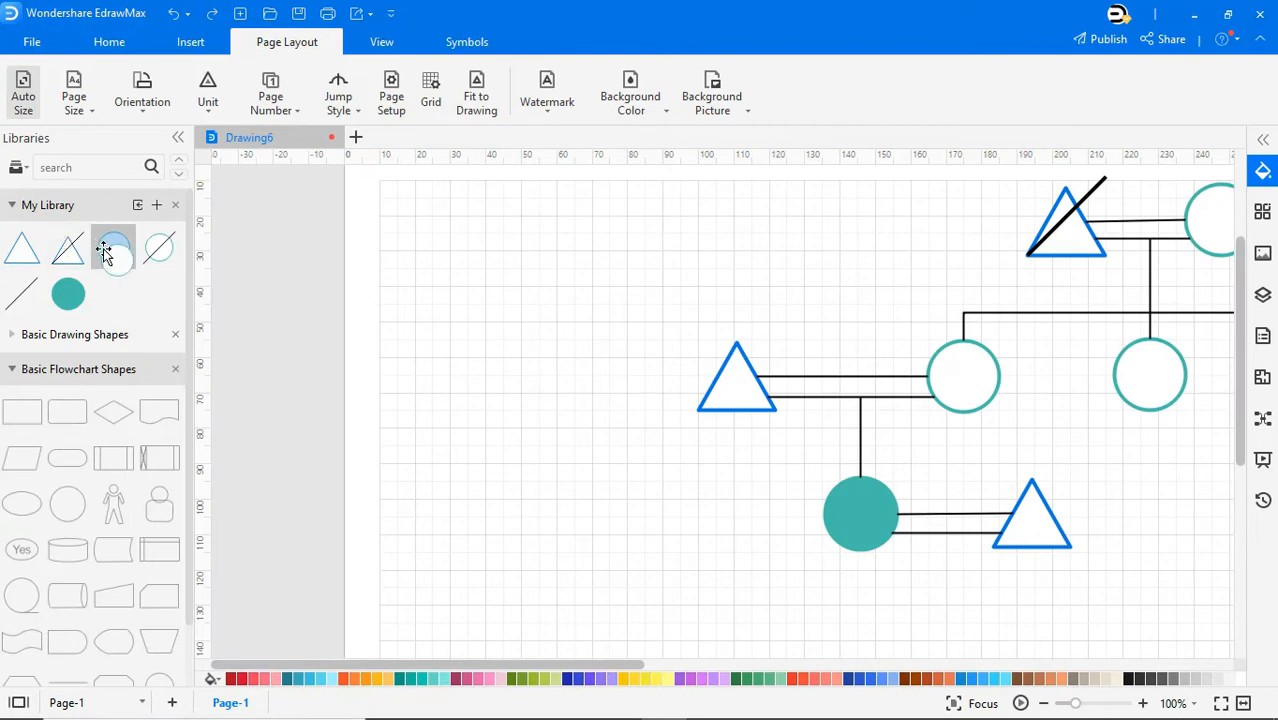
{"action": "left_click_drag", "start_coordinate": [113, 248], "coordinate": [283, 371]}
{"action": "left_click", "coordinate": [390, 440]}
- Link the top of the leftmost circle to the top of the parent triangle with a right-angled connector
{"action": "left_click", "coordinate": [109, 42]}
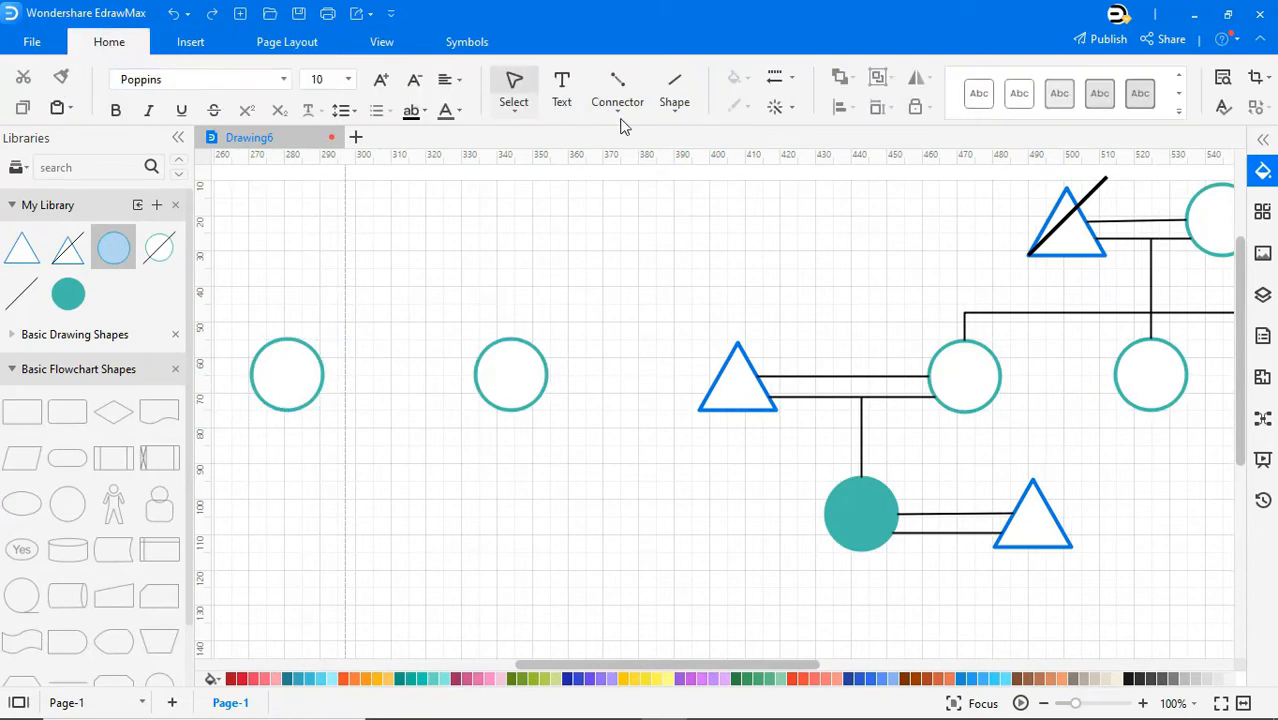
{"action": "left_click", "coordinate": [618, 112]}
{"action": "left_click", "coordinate": [656, 197]}
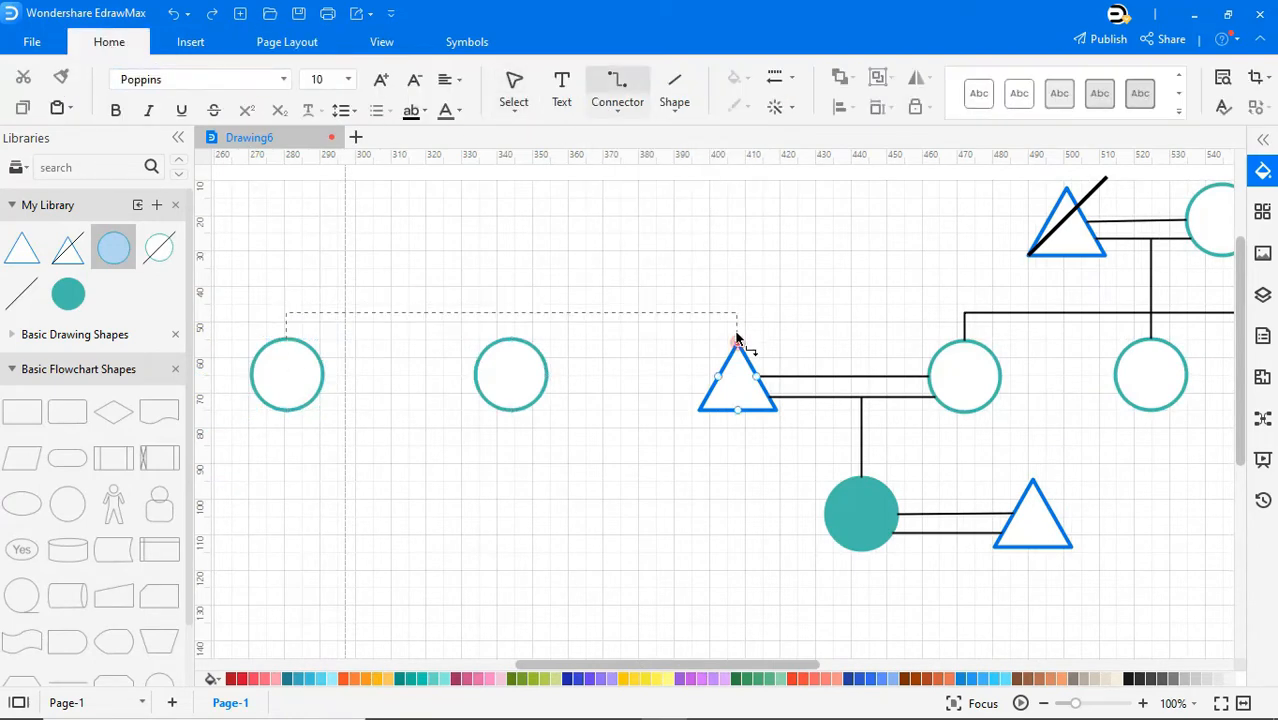
{"action": "left_click_drag", "start_coordinate": [737, 340], "coordinate": [737, 342]}
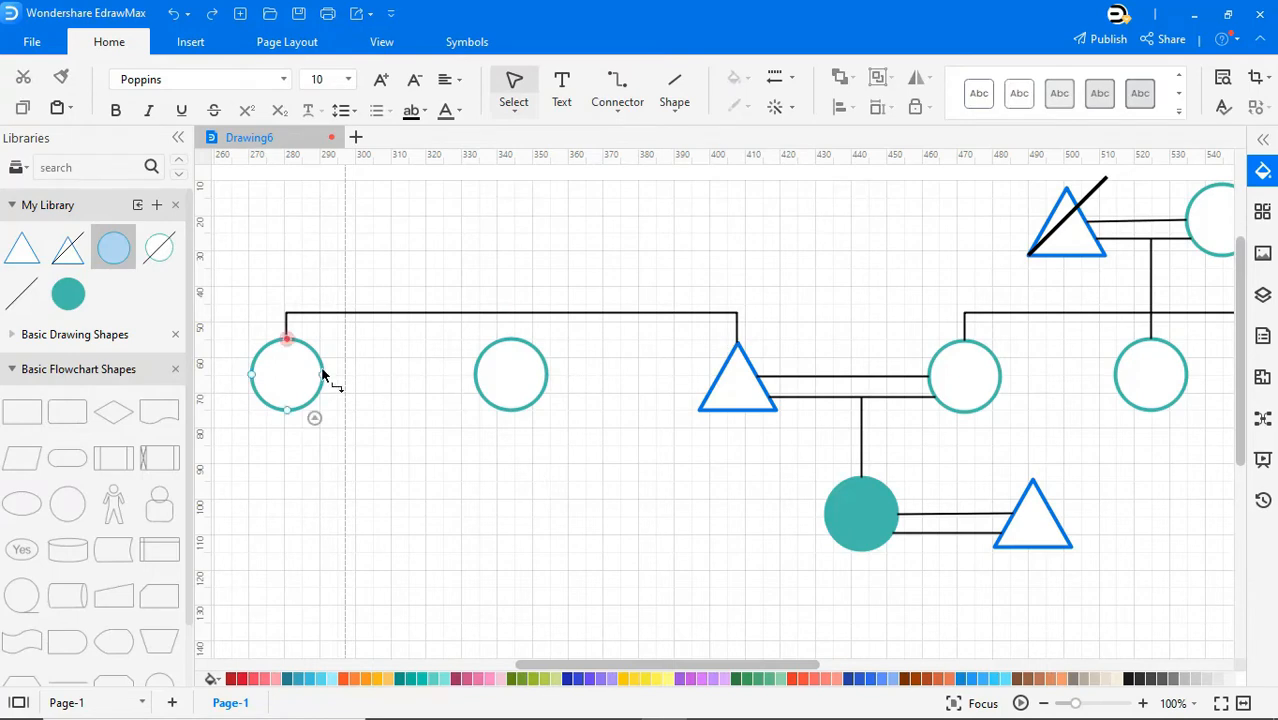
- Place a crossed-out triangle and a crossed-out circle above the left sibling bracket
{"action": "left_click_drag", "start_coordinate": [68, 247], "coordinate": [415, 215]}
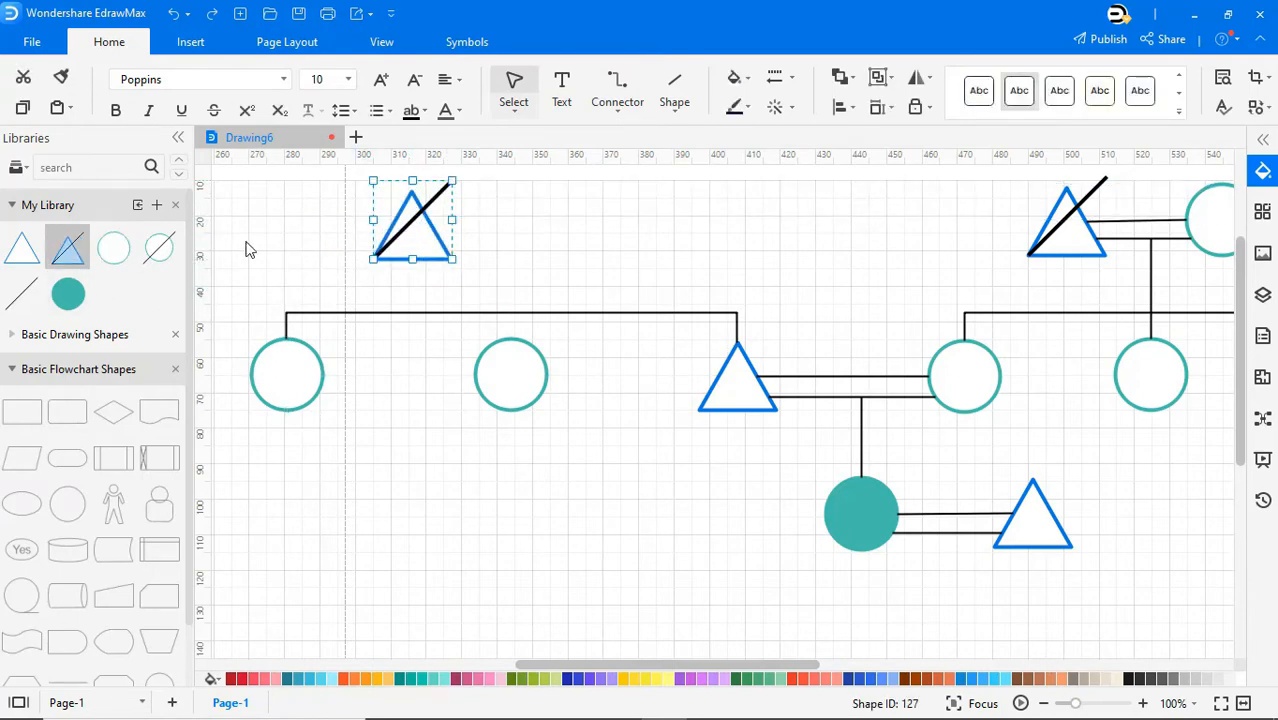
{"action": "left_click_drag", "start_coordinate": [158, 247], "coordinate": [615, 225]}
{"action": "left_click", "coordinate": [591, 350]}
- Join the crossed-out triangle and crossed-out circle with two straight lines and connect the middle sibling circle to the lower line
{"action": "left_click", "coordinate": [617, 112]}
{"action": "left_click", "coordinate": [640, 197]}
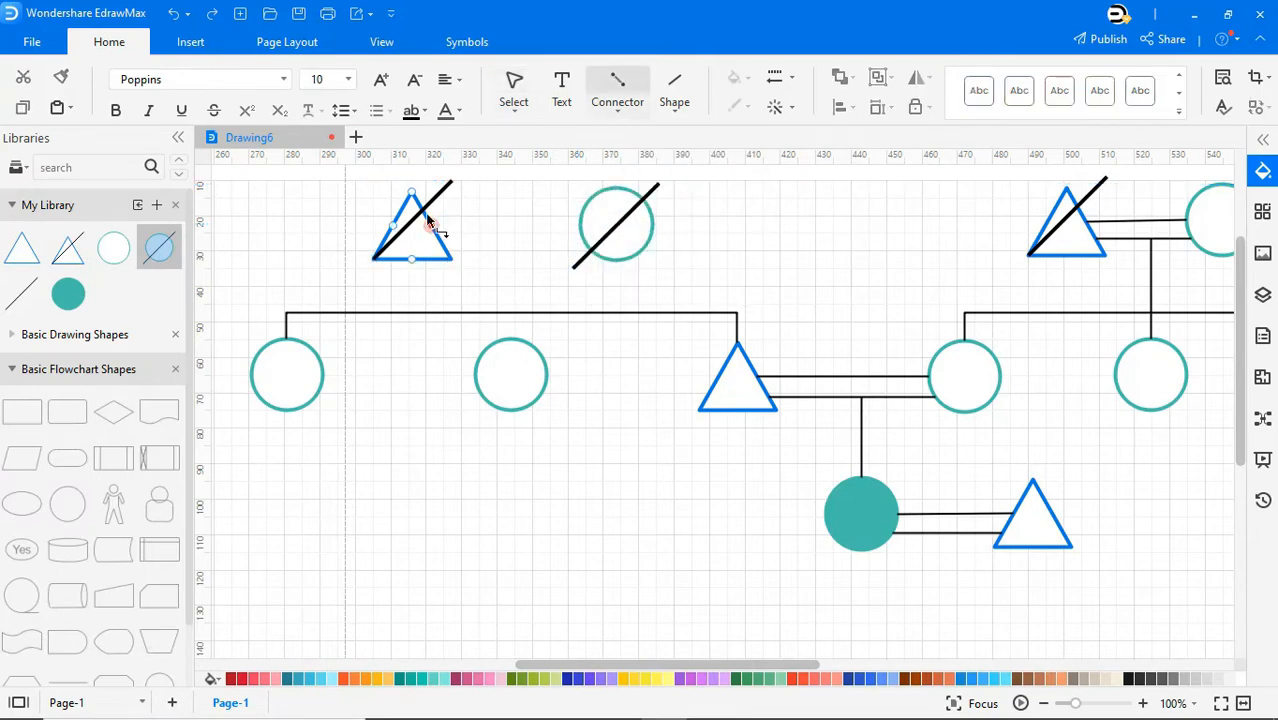
{"action": "left_click_drag", "start_coordinate": [428, 220], "coordinate": [580, 224]}
{"action": "left_click", "coordinate": [617, 112]}
{"action": "left_click", "coordinate": [632, 197]}
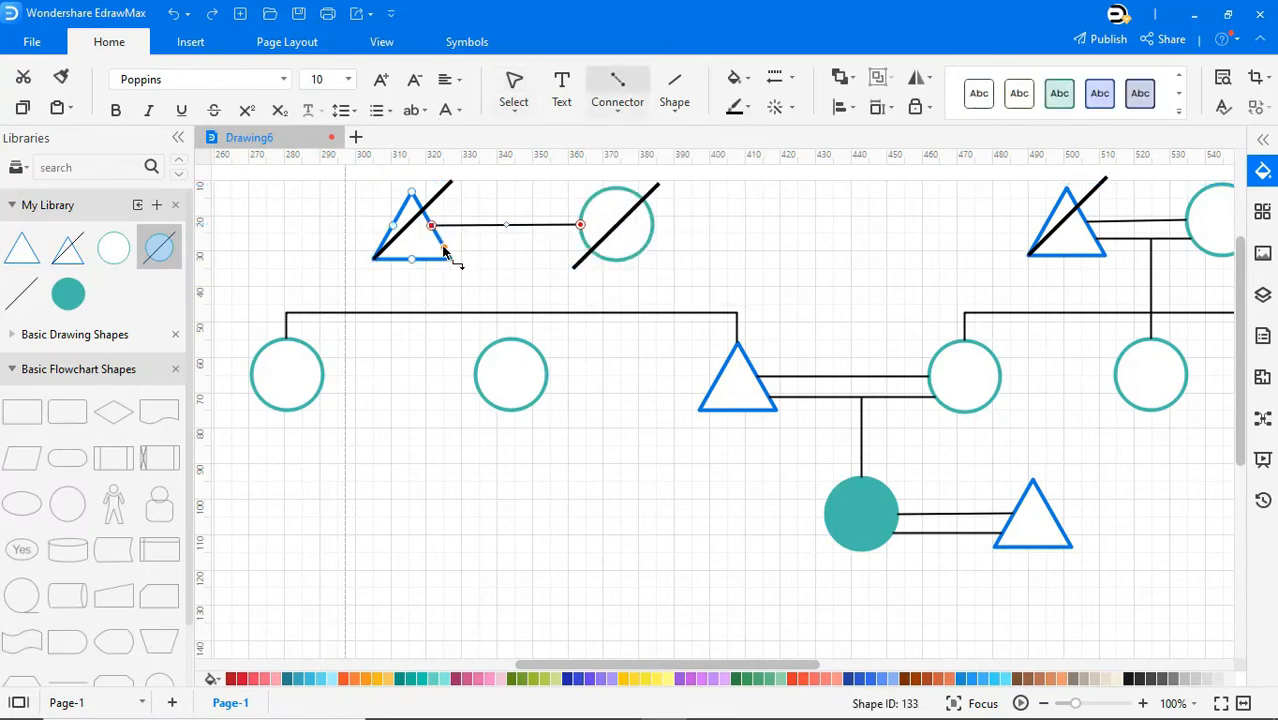
{"action": "left_click_drag", "start_coordinate": [444, 251], "coordinate": [582, 247]}
{"action": "key", "text": "Escape"}
{"action": "left_click_drag", "start_coordinate": [513, 342], "coordinate": [512, 248]}
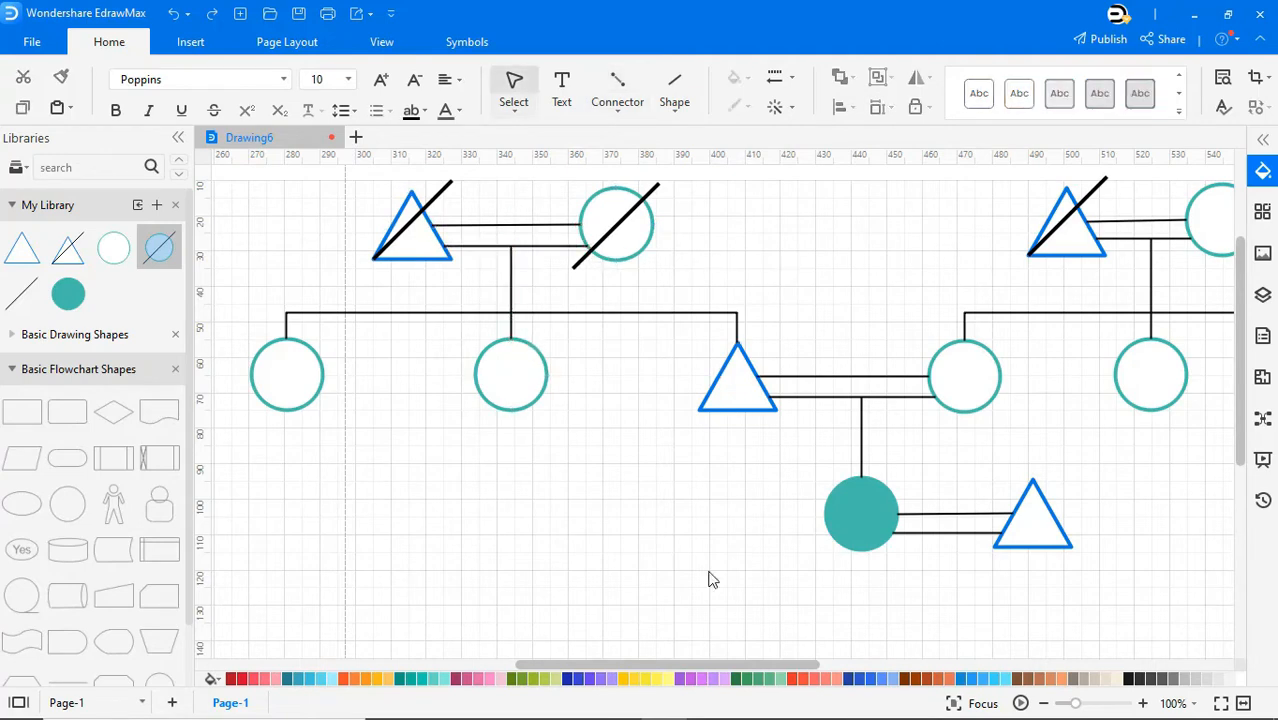
- Add an outlined triangle to the left of the leftmost sibling circle in the same row
{"action": "left_click_drag", "start_coordinate": [694, 664], "coordinate": [603, 664]}
{"action": "left_click_drag", "start_coordinate": [22, 247], "coordinate": [333, 366]}
{"action": "left_click", "coordinate": [442, 465]}
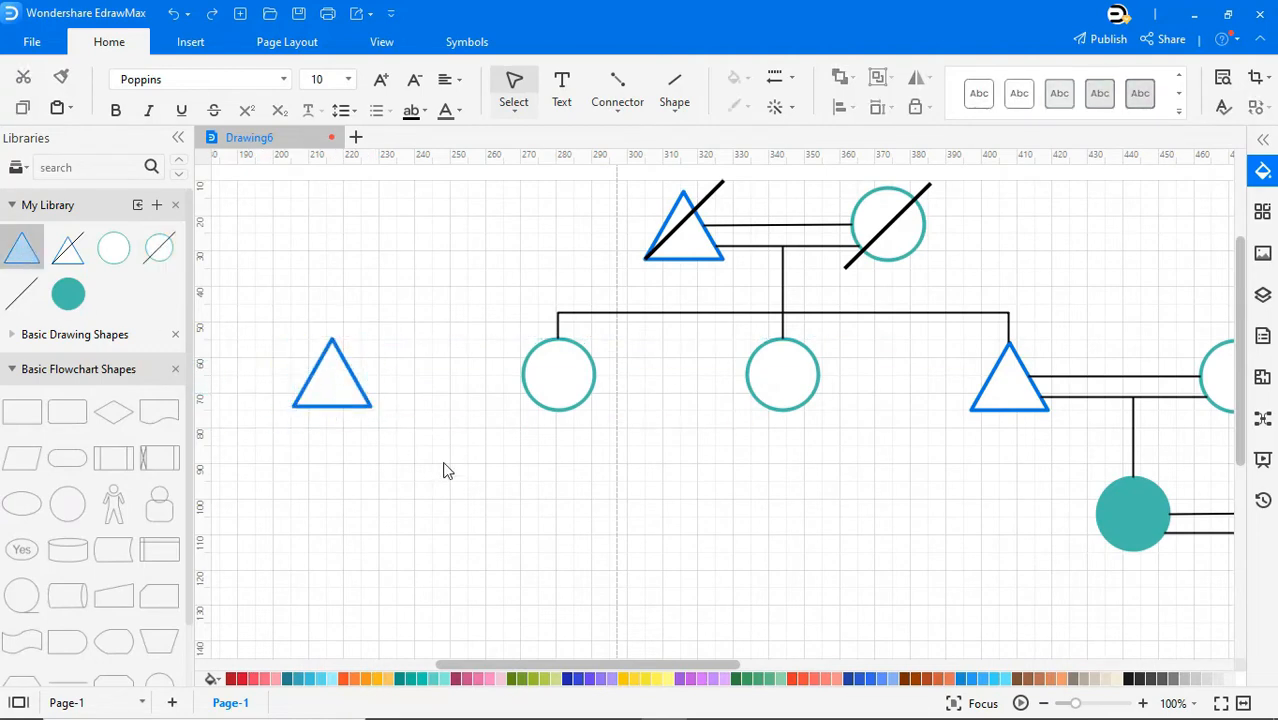
- Join the new leftmost triangle to the neighbouring sibling circle with two straight, parallel lines
{"action": "left_click", "coordinate": [633, 117]}
{"action": "left_click", "coordinate": [640, 198]}
{"action": "left_click_drag", "start_coordinate": [351, 371], "coordinate": [524, 376]}
{"action": "left_click", "coordinate": [355, 402]}
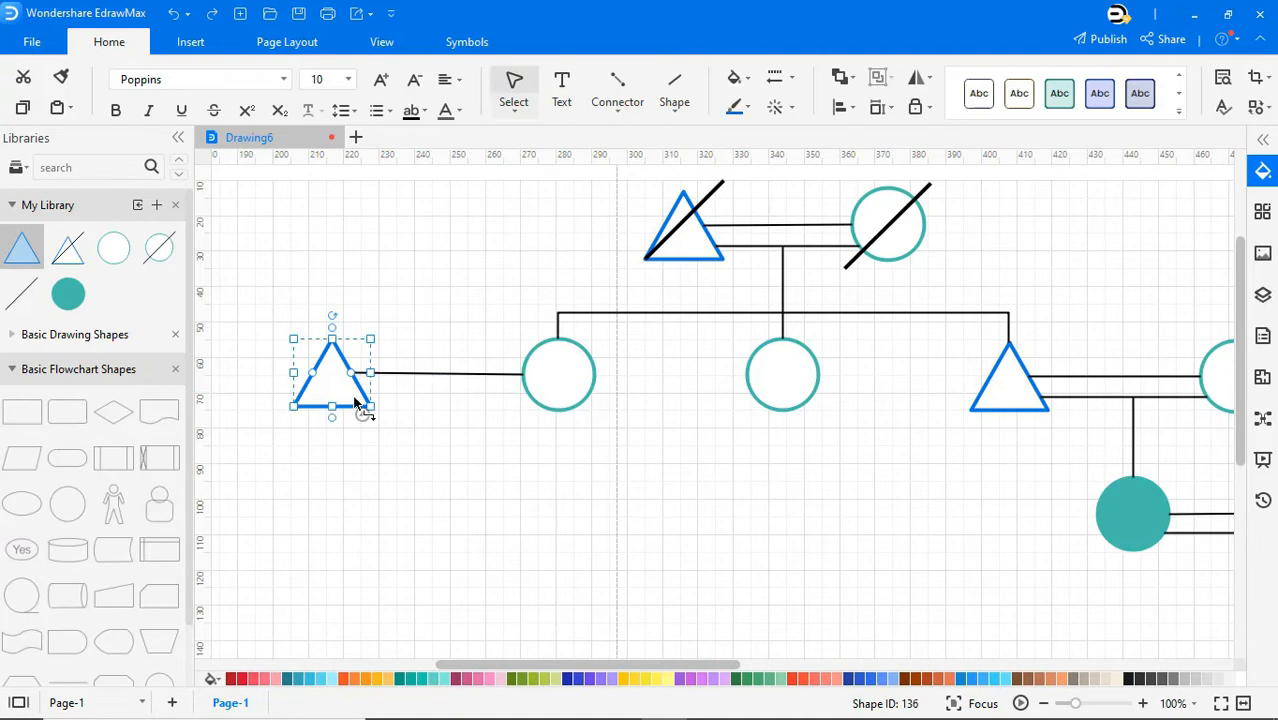
{"action": "left_click", "coordinate": [422, 430]}
{"action": "left_click", "coordinate": [617, 108]}
{"action": "left_click", "coordinate": [630, 197]}
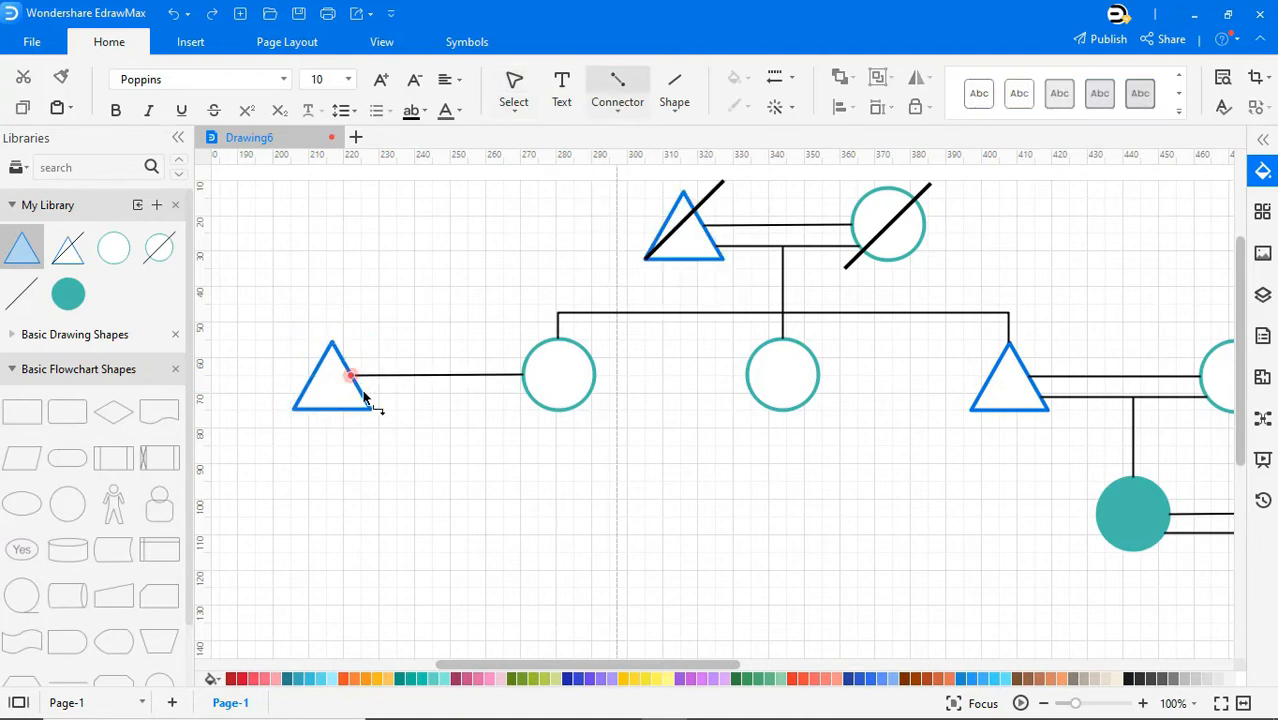
{"action": "left_click_drag", "start_coordinate": [371, 400], "coordinate": [530, 395]}
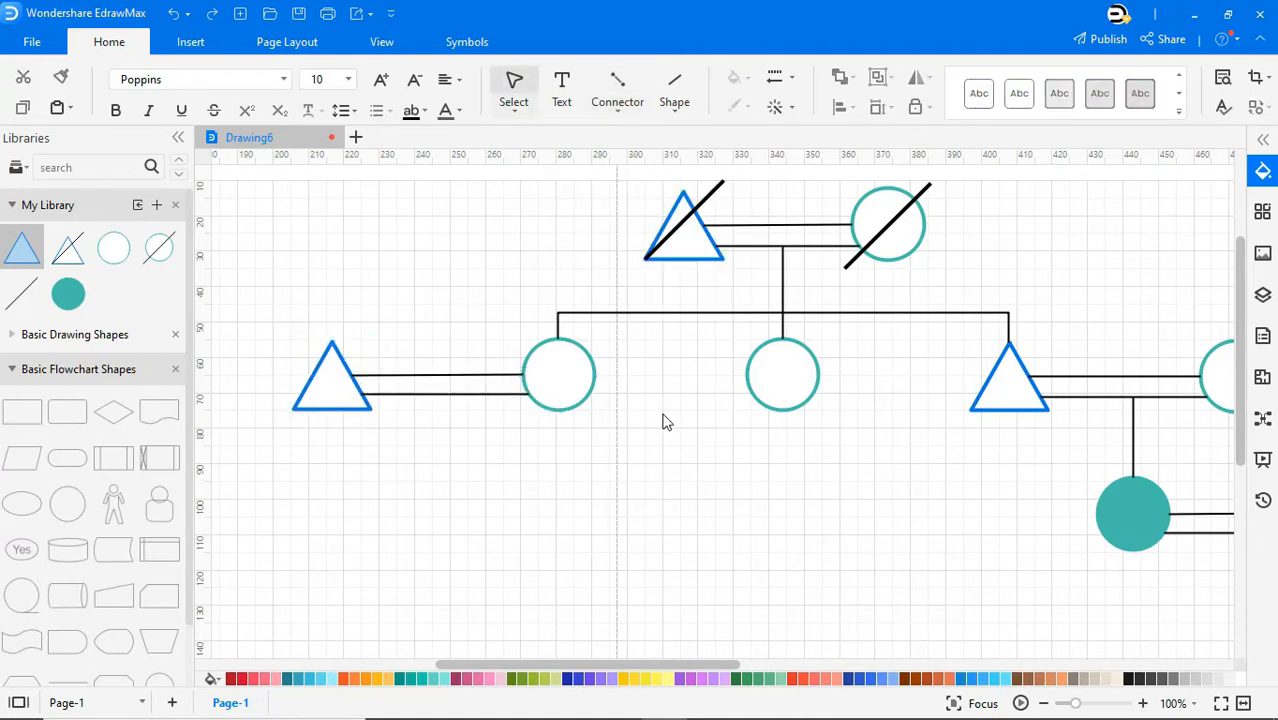
- Add a child triangle below the leftmost couple and connect its top to the couple's lower line
{"action": "mouse_move", "coordinate": [22, 246]}
{"action": "left_mouse_down"}
{"action": "mouse_move", "coordinate": [428, 491]}
{"action": "mouse_move", "coordinate": [442, 512]}
{"action": "mouse_move", "coordinate": [440, 394]}
{"action": "left_mouse_up"}
{"action": "left_click", "coordinate": [620, 110]}
{"action": "left_click", "coordinate": [632, 198]}
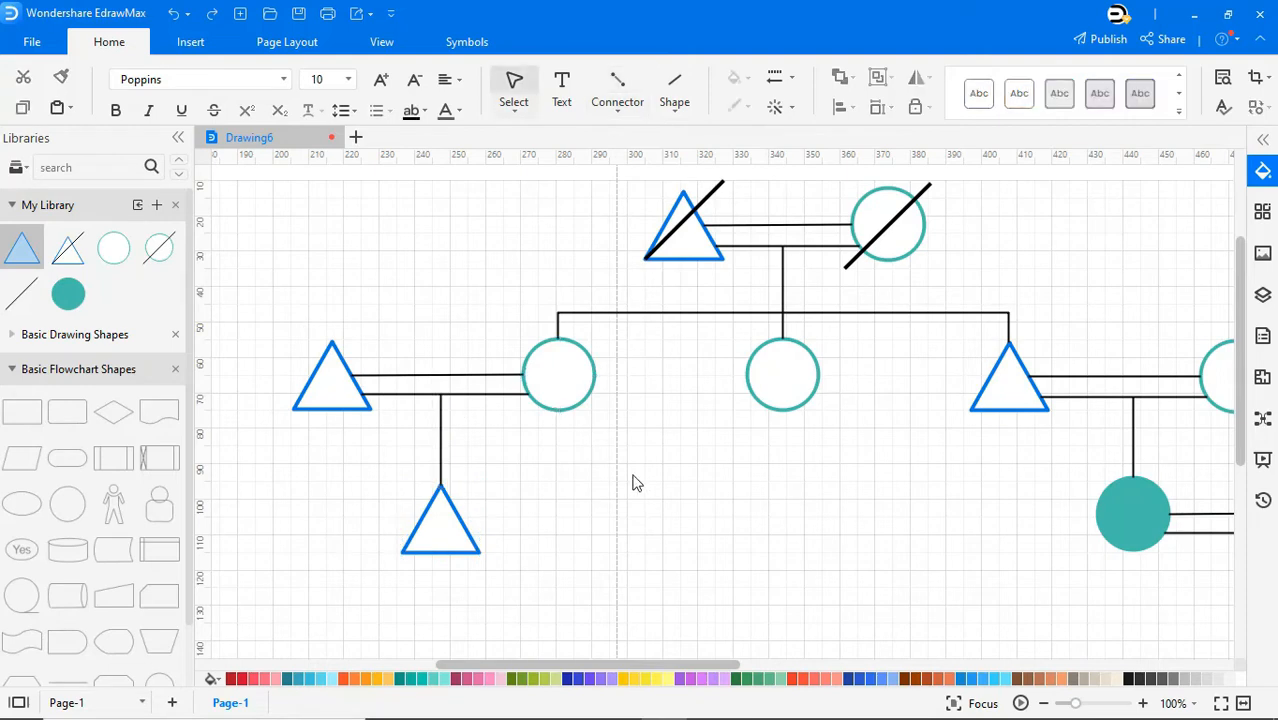
- Place an outlined circle and a triangle in the filled circle's row, between the child triangle and the filled circle
{"action": "left_click_drag", "start_coordinate": [118, 251], "coordinate": [665, 518]}
{"action": "left_click_drag", "start_coordinate": [22, 247], "coordinate": [870, 510]}
{"action": "left_click_drag", "start_coordinate": [888, 515], "coordinate": [881, 511]}
{"action": "left_click", "coordinate": [870, 612]}
- Join the circle and triangle to the left of the filled circle with two straight lines
{"action": "left_click_drag", "start_coordinate": [727, 665], "coordinate": [835, 665]}
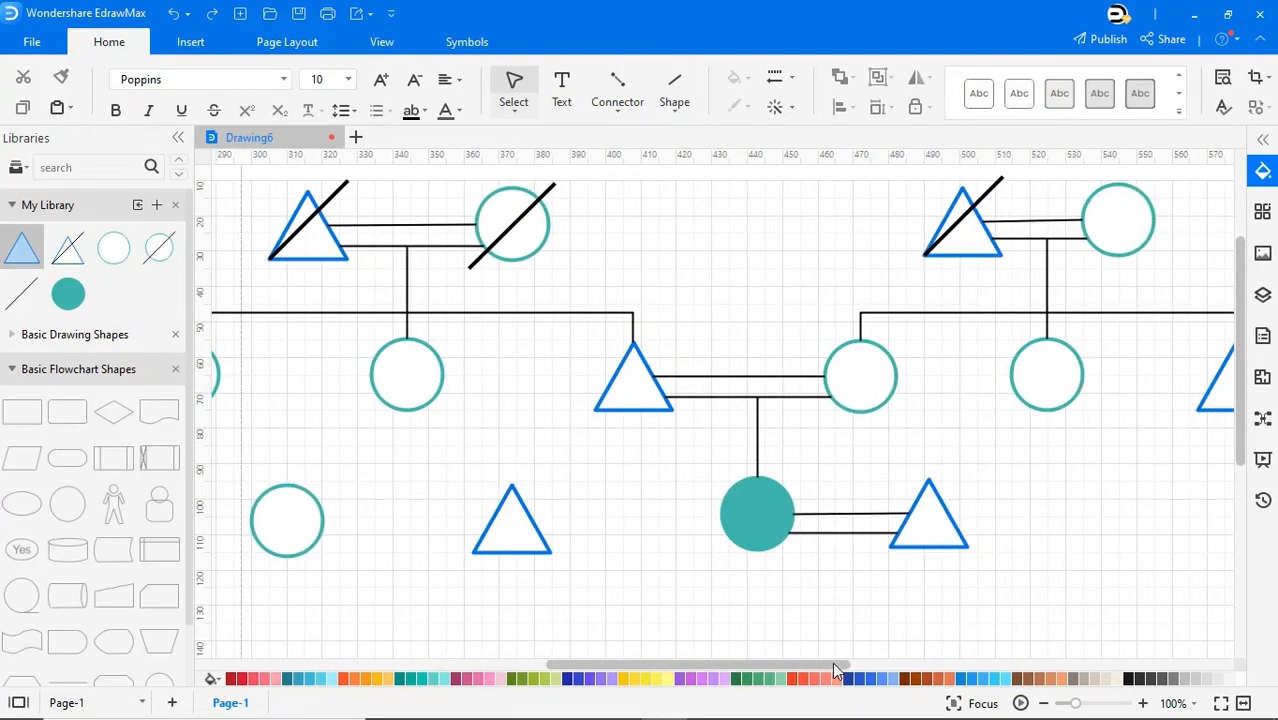
{"action": "left_click", "coordinate": [617, 108]}
{"action": "left_click", "coordinate": [672, 198]}
{"action": "left_click_drag", "start_coordinate": [322, 520], "coordinate": [511, 518]}
{"action": "left_click", "coordinate": [617, 108]}
{"action": "left_click", "coordinate": [660, 198]}
{"action": "left_click_drag", "start_coordinate": [322, 520], "coordinate": [474, 538]}
{"action": "left_click", "coordinate": [395, 568]}
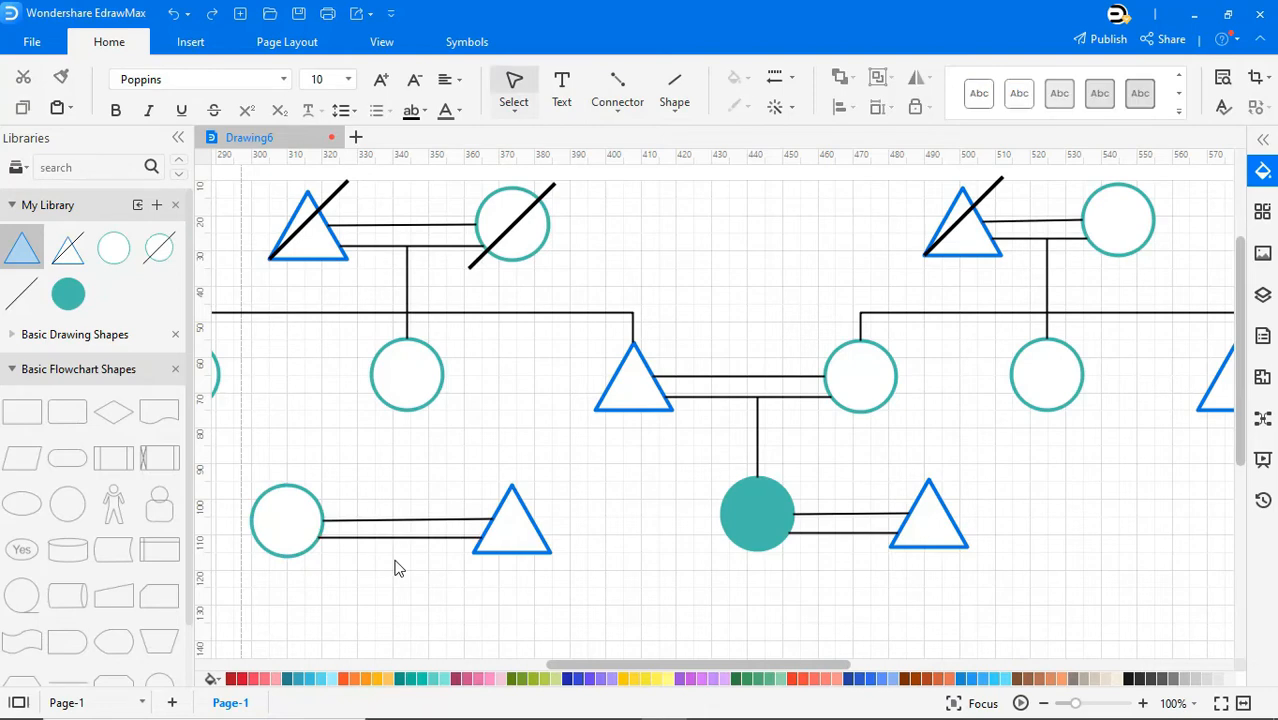
- Add two triangles side by side below the couple to the left of the filled circle
{"action": "scroll", "coordinate": [395, 568], "scroll_direction": "down", "scroll_amount": 3}
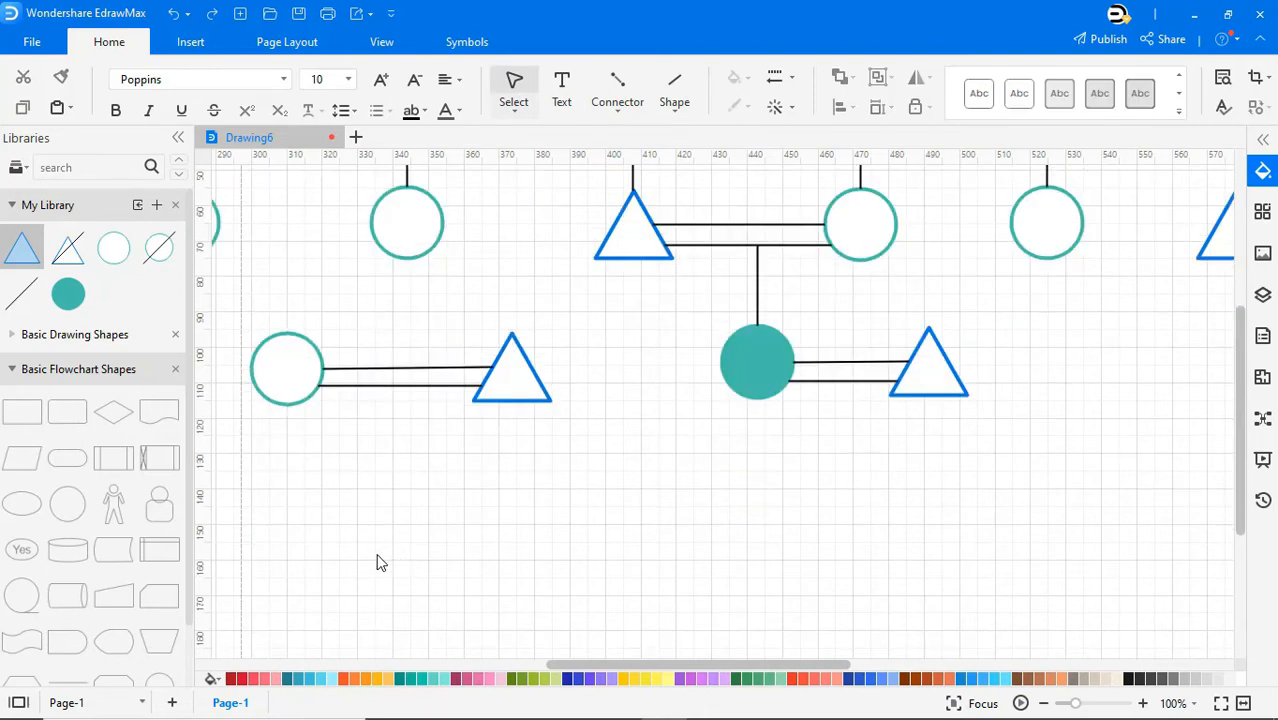
{"action": "left_click_drag", "start_coordinate": [24, 250], "coordinate": [340, 566]}
{"action": "left_click_drag", "start_coordinate": [24, 250], "coordinate": [452, 565]}
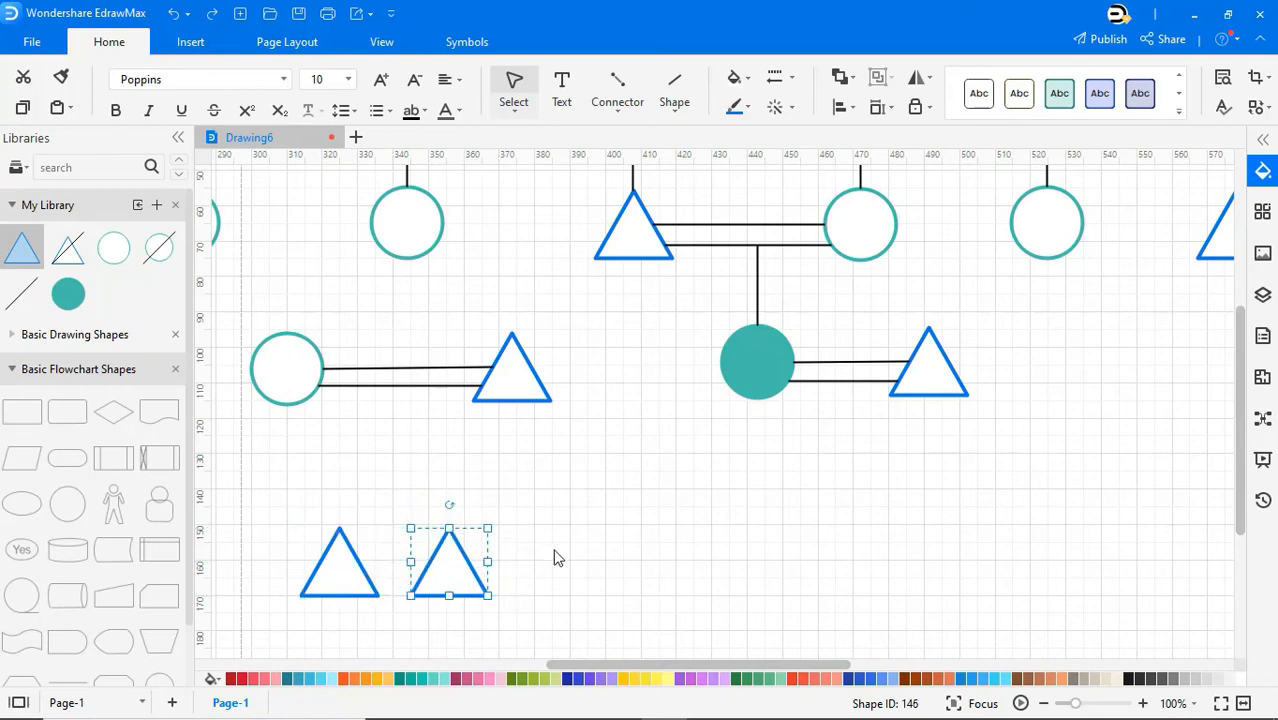
- Bracket the tops of the two child triangles with a right-angled connector and connect it to their parents' lower line
{"action": "left_click", "coordinate": [617, 90]}
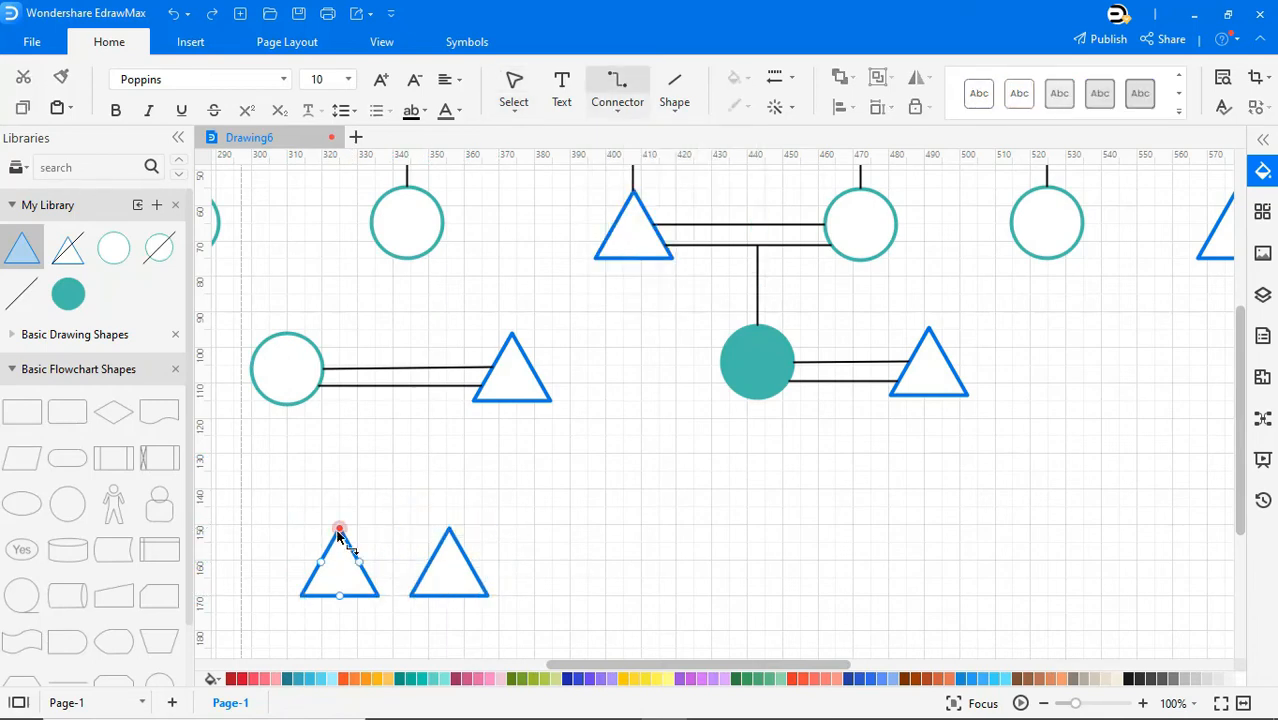
{"action": "left_click_drag", "start_coordinate": [339, 529], "coordinate": [393, 386]}
{"action": "left_click", "coordinate": [604, 111]}
{"action": "left_click", "coordinate": [650, 198]}
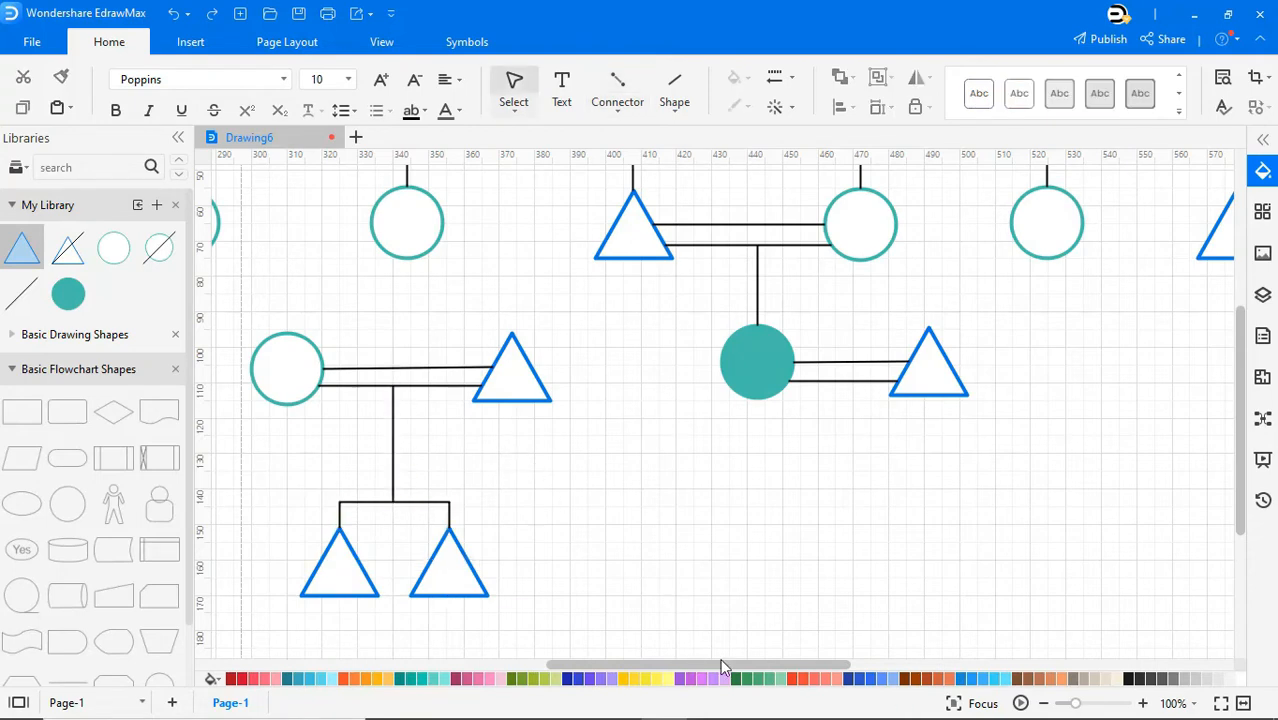
- Add an outlined circle and a crossed-out circle to the filled circle's row, below the rightmost couple
{"action": "left_click_drag", "start_coordinate": [722, 665], "coordinate": [862, 665]}
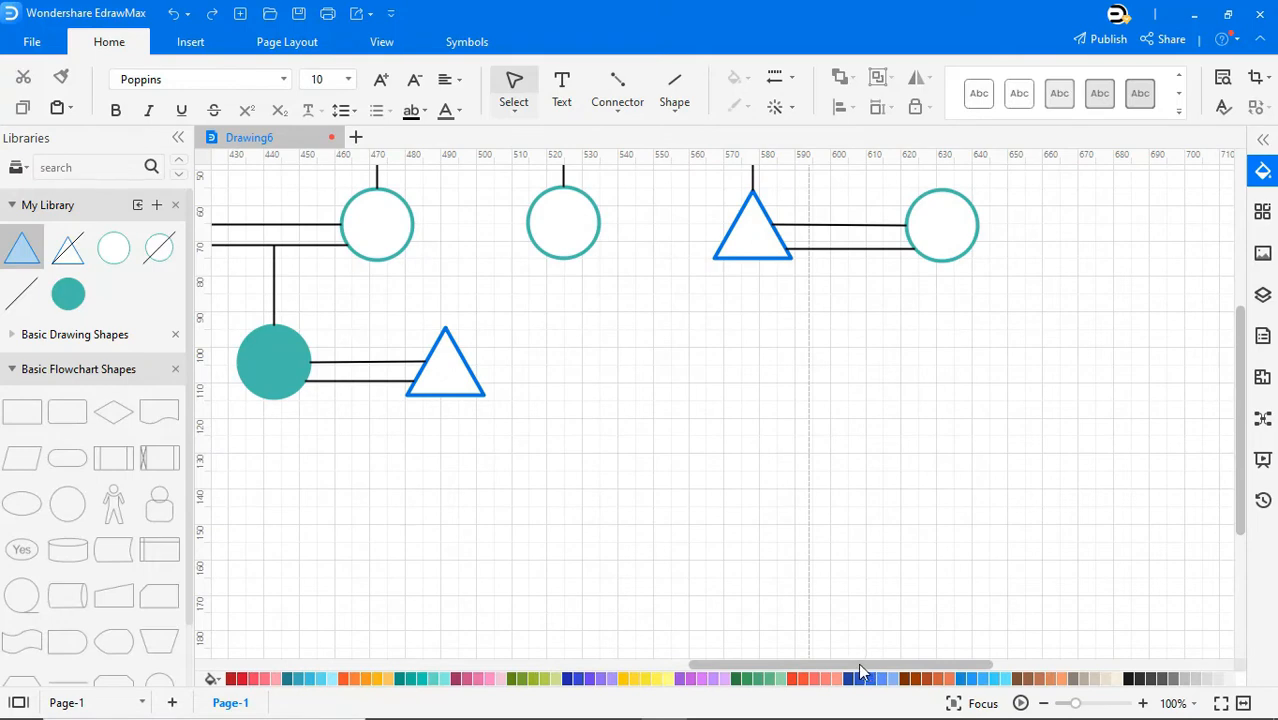
{"action": "left_click_drag", "start_coordinate": [114, 249], "coordinate": [755, 360]}
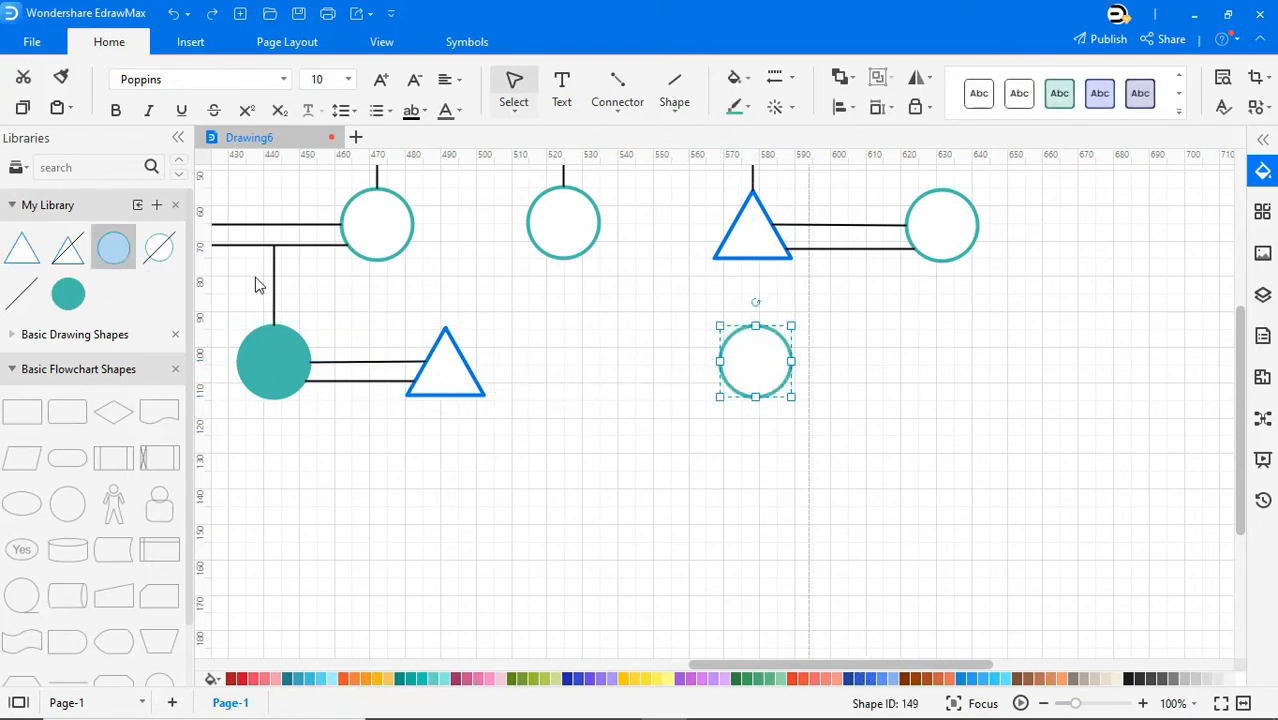
{"action": "left_click_drag", "start_coordinate": [158, 247], "coordinate": [942, 358]}
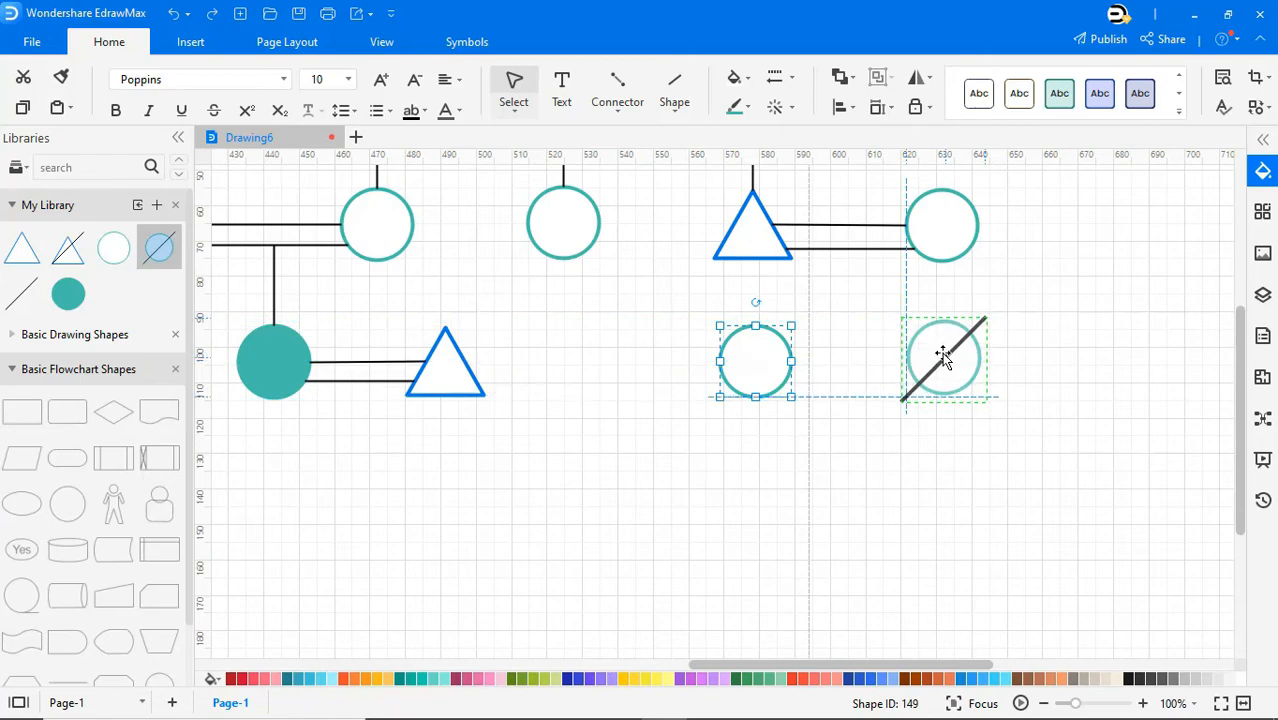
{"action": "left_click", "coordinate": [950, 471]}
- Link the top of the triangle left of the filled circle to the top of the crossed-out circle with a right-angled connector
{"action": "left_click_drag", "start_coordinate": [912, 664], "coordinate": [842, 667]}
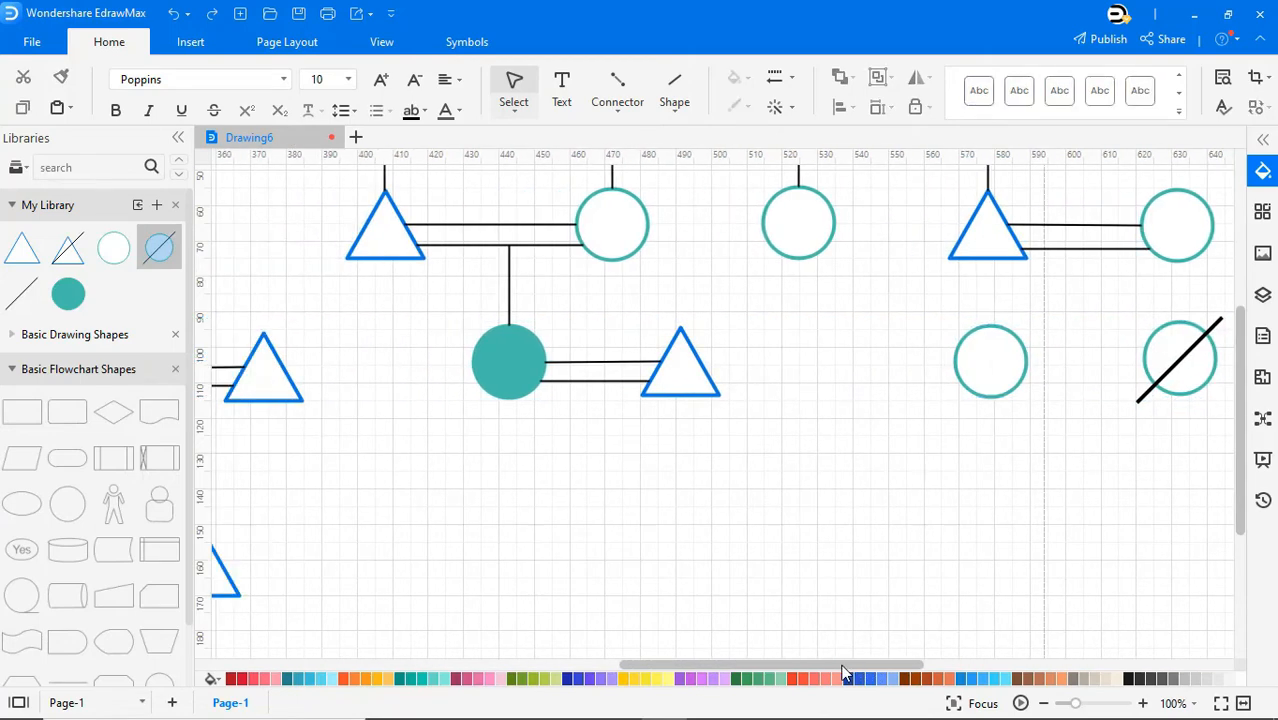
{"action": "left_click", "coordinate": [617, 110]}
{"action": "left_click", "coordinate": [625, 134]}
{"action": "left_click_drag", "start_coordinate": [263, 333], "coordinate": [1180, 321]}
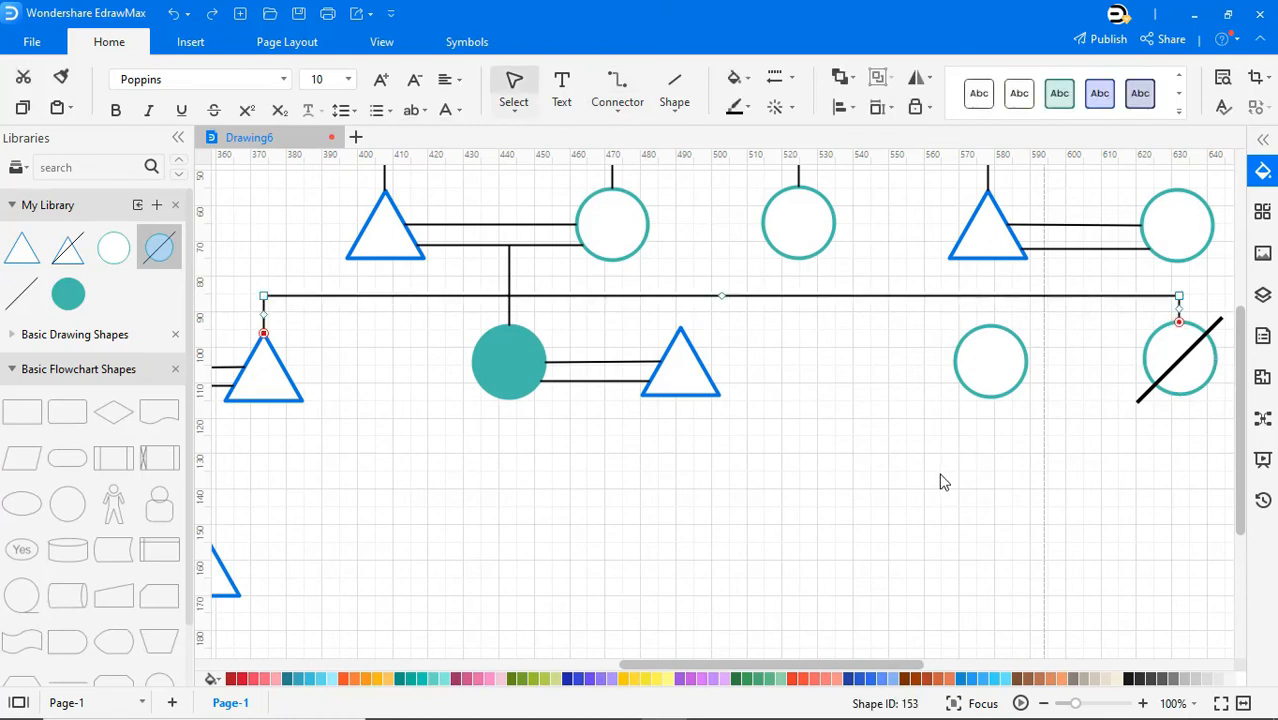
- Place an outlined circle and a triangle directly below the filled circle and its spouse triangle
{"action": "left_click_drag", "start_coordinate": [868, 560], "coordinate": [1070, 604]}
{"action": "left_click_drag", "start_coordinate": [113, 247], "coordinate": [707, 585]}
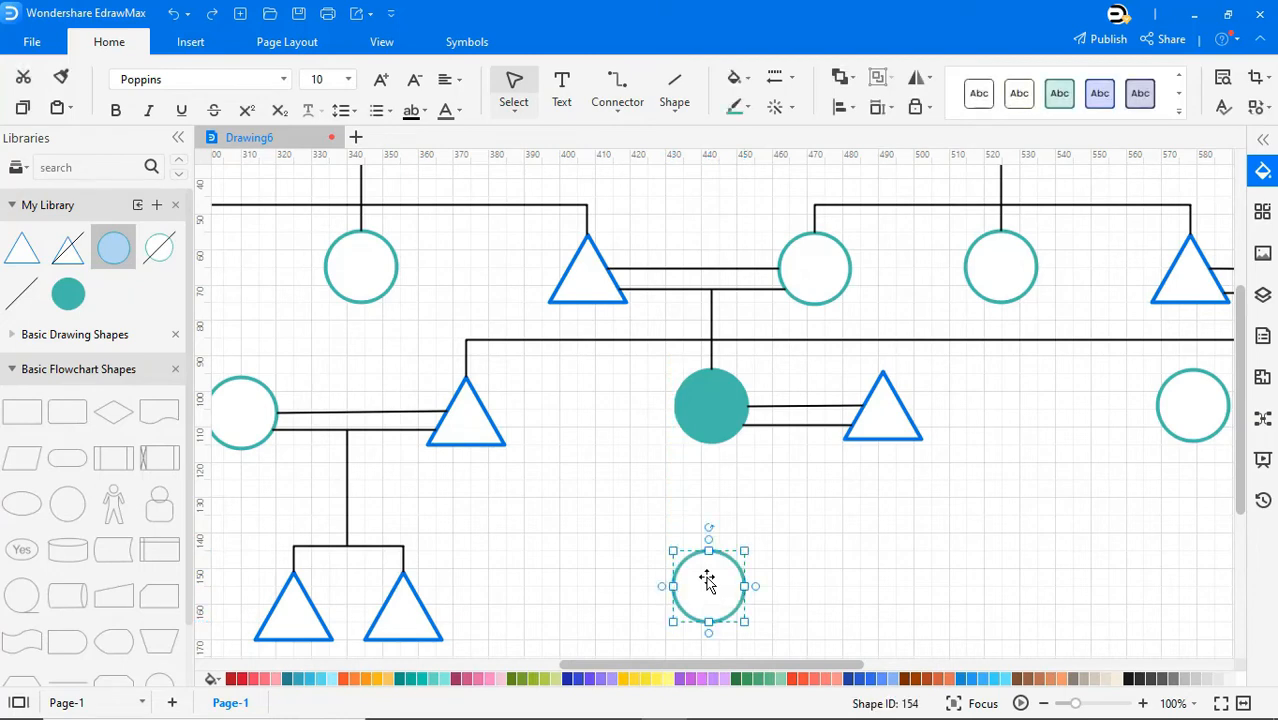
{"action": "left_click_drag", "start_coordinate": [22, 247], "coordinate": [885, 580]}
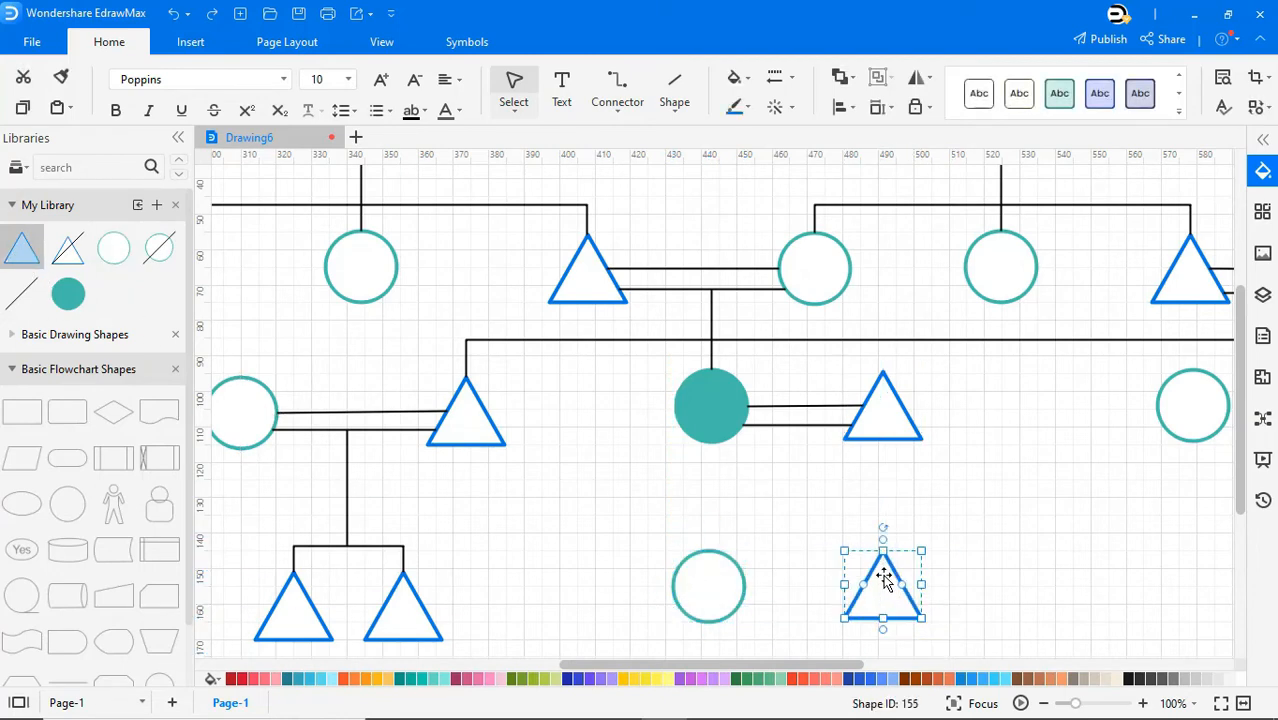
- Bracket the tops of the new circle and triangle and connect the bracket to the filled circle couple's lower line
{"action": "left_click", "coordinate": [621, 108]}
{"action": "left_click_drag", "start_coordinate": [708, 550], "coordinate": [882, 550]}
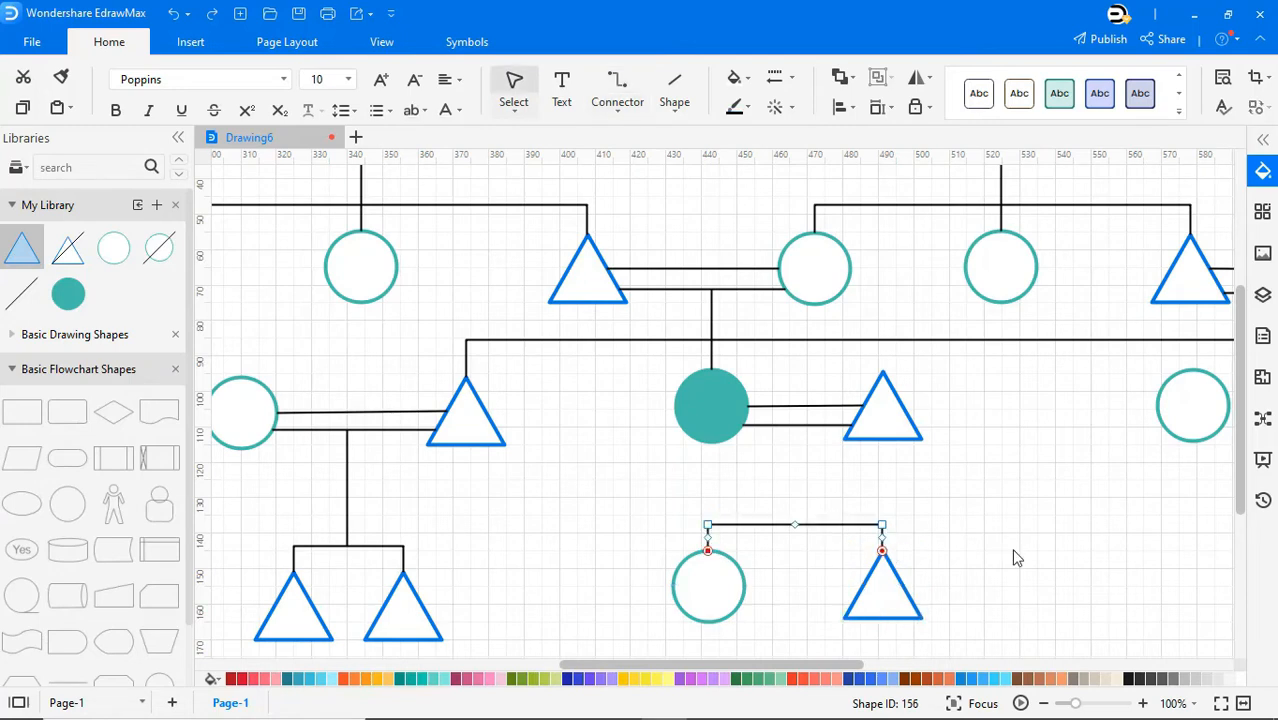
{"action": "left_click", "coordinate": [617, 112]}
{"action": "left_click", "coordinate": [650, 198]}
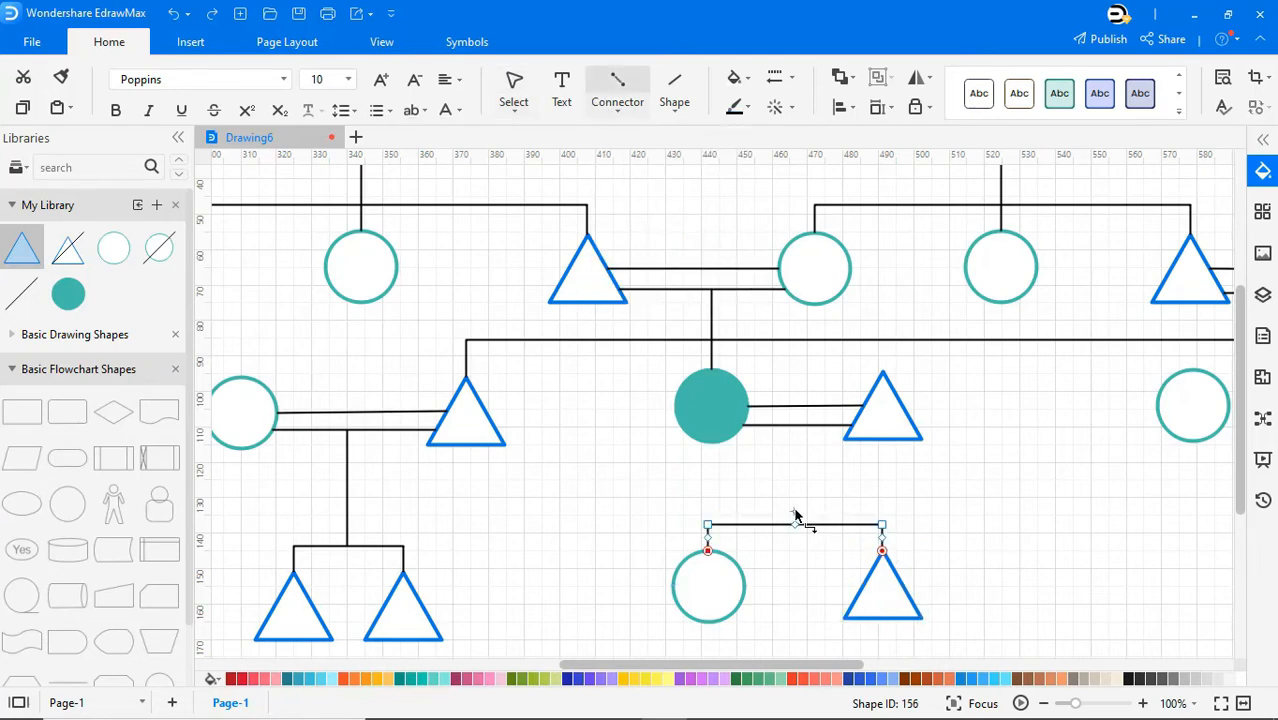
{"action": "left_click_drag", "start_coordinate": [797, 522], "coordinate": [799, 426]}
- Add an outlined spouse circle to the right of the child triangle below the filled circle couple
{"action": "scroll", "coordinate": [1056, 508], "scroll_direction": "down", "scroll_amount": 1}
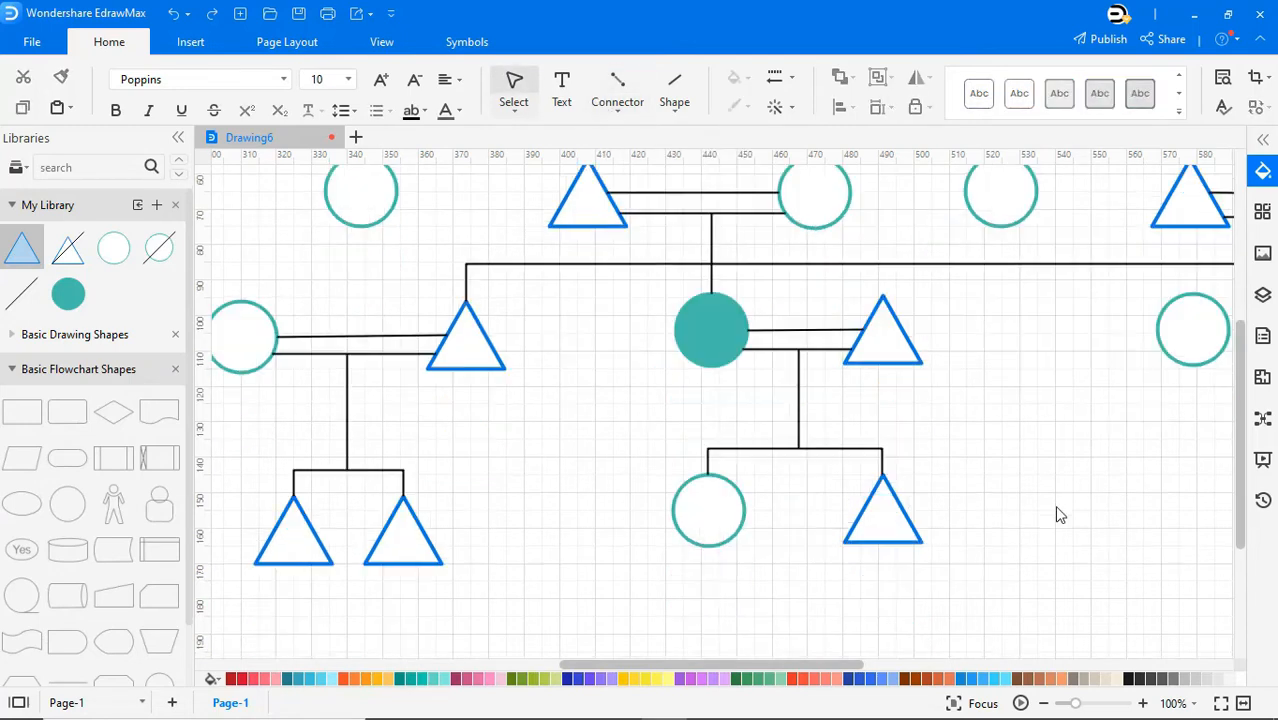
{"action": "scroll", "coordinate": [1057, 510], "scroll_direction": "down", "scroll_amount": 1}
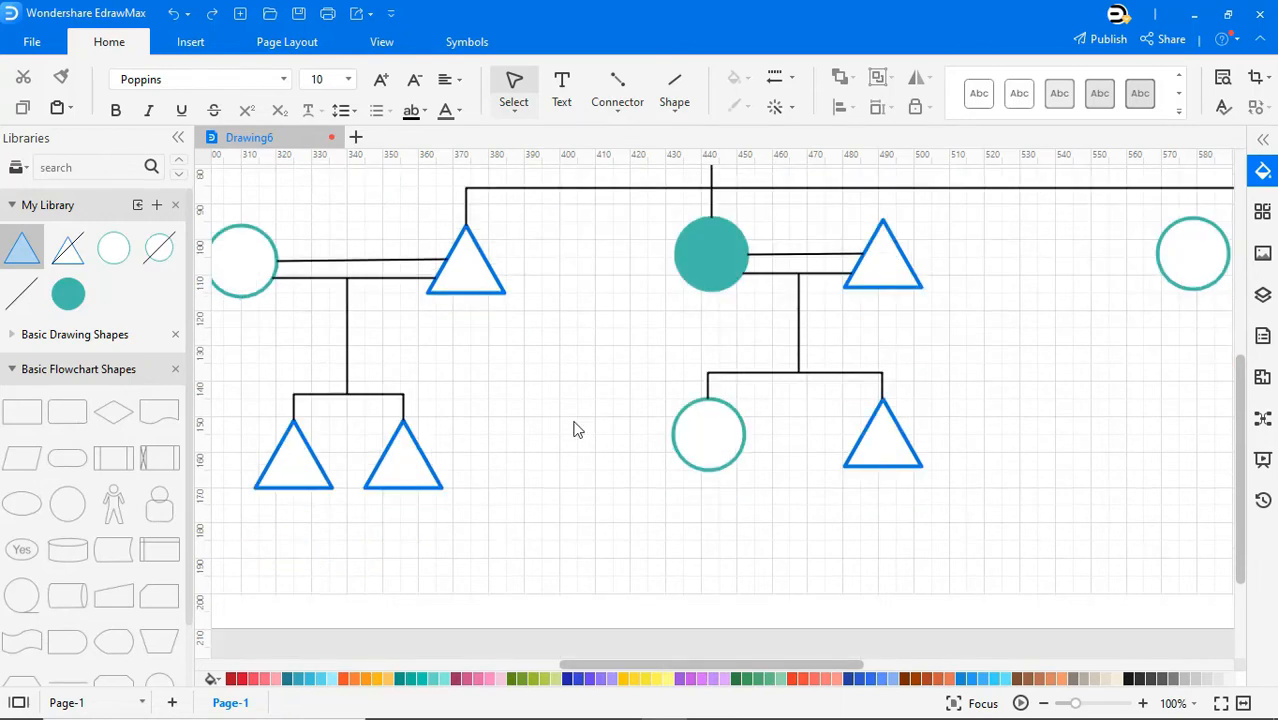
{"action": "left_click_drag", "start_coordinate": [113, 247], "coordinate": [1056, 426]}
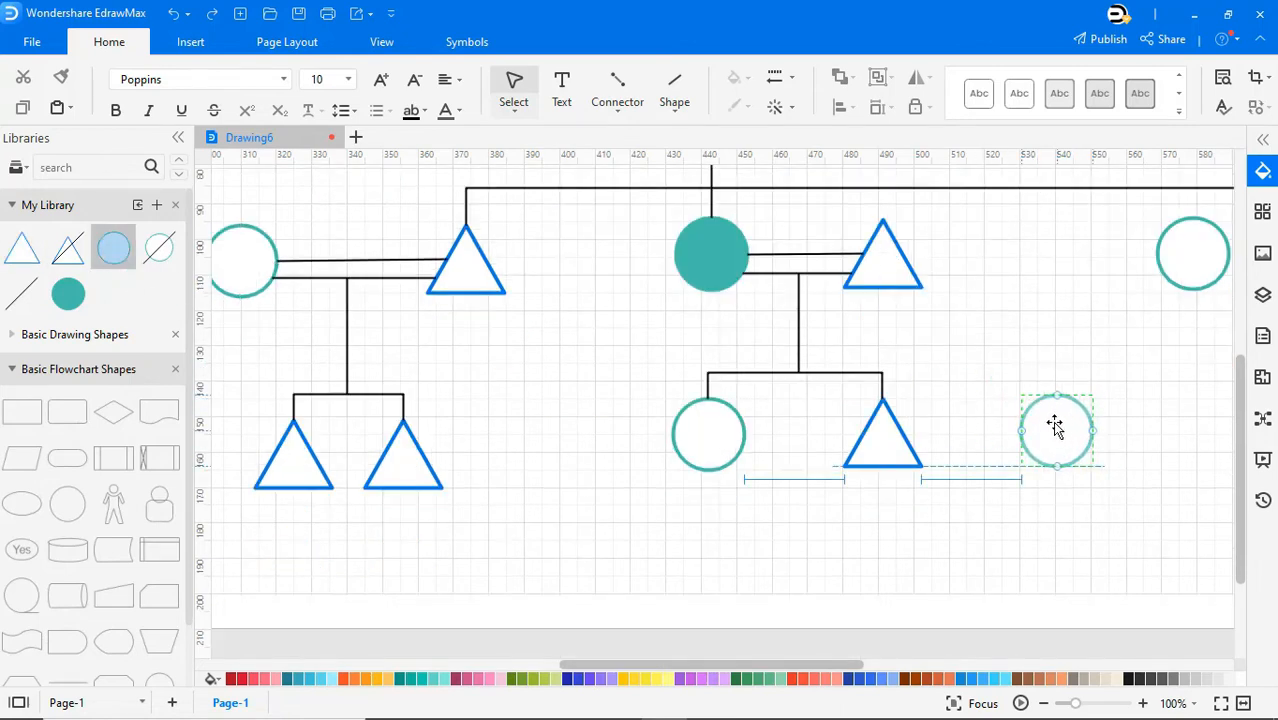
- Join the child triangle and its spouse circle with two straight, parallel lines
{"action": "left_click", "coordinate": [617, 104]}
{"action": "left_click", "coordinate": [616, 197]}
{"action": "left_click_drag", "start_coordinate": [890, 434], "coordinate": [1040, 452]}
{"action": "left_click", "coordinate": [1092, 456]}
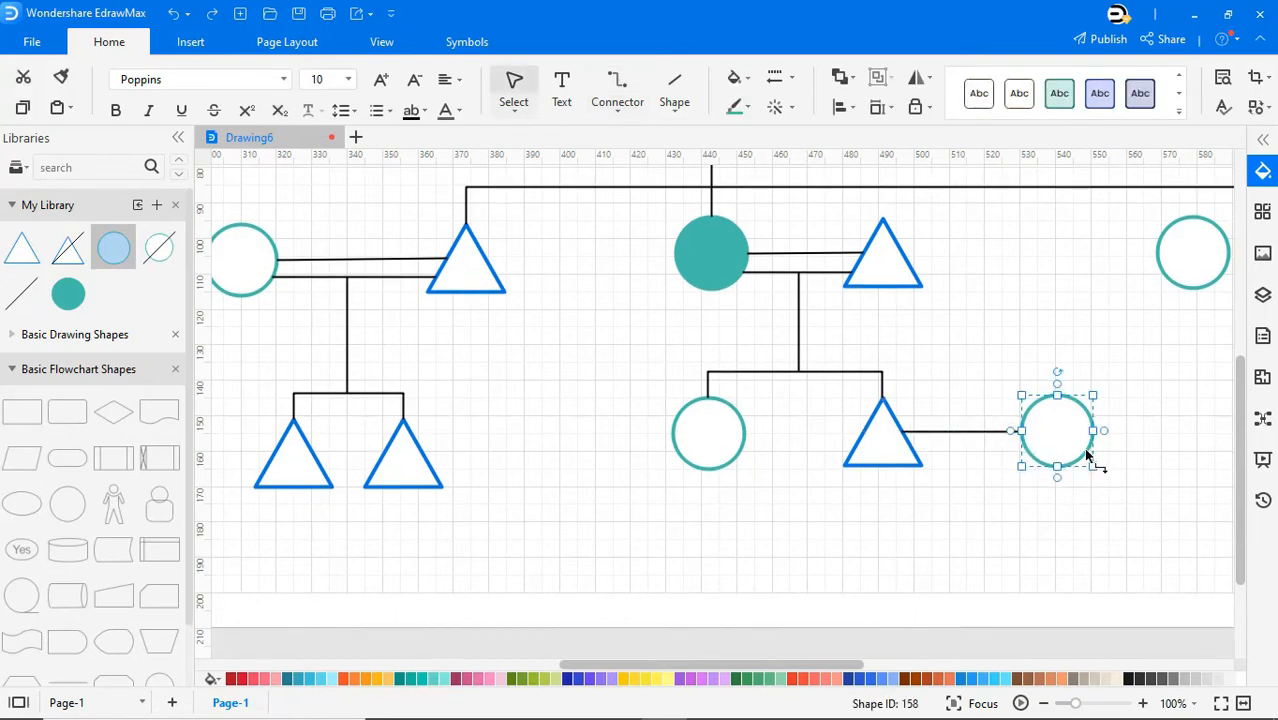
{"action": "left_click", "coordinate": [1073, 529]}
{"action": "left_click", "coordinate": [617, 104]}
{"action": "left_click", "coordinate": [640, 196]}
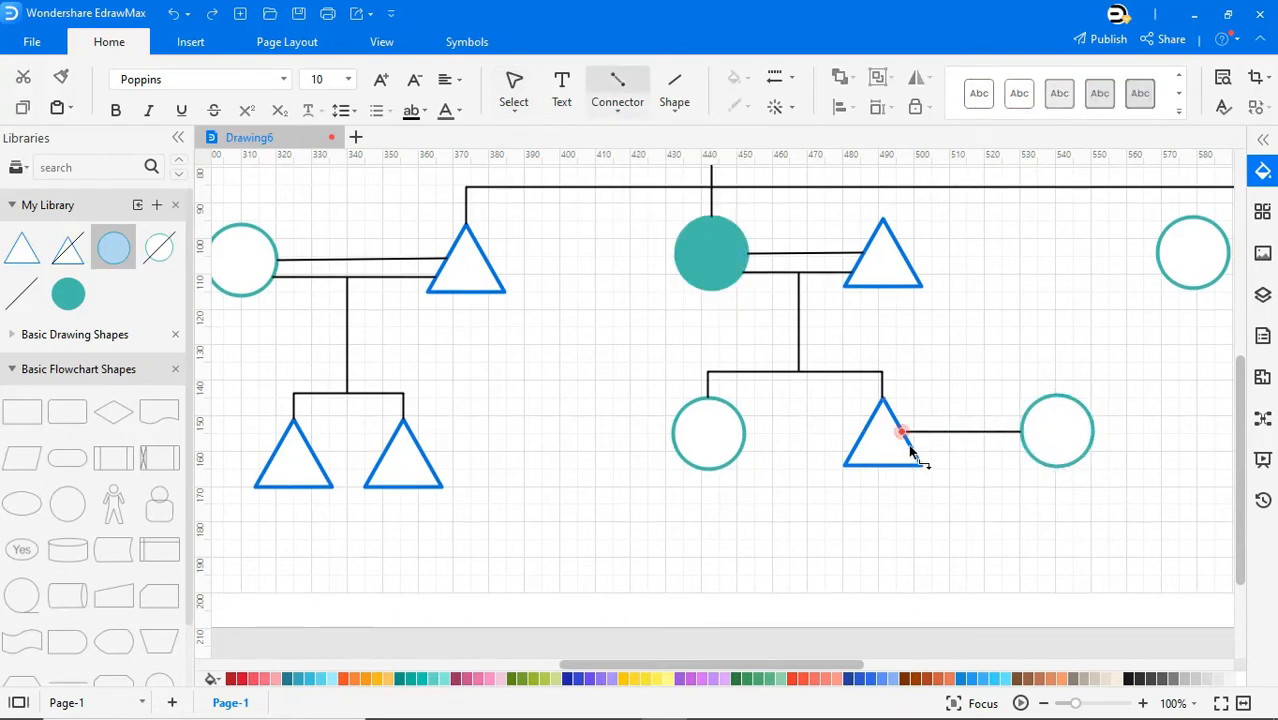
{"action": "mouse_move", "coordinate": [902, 433]}
{"action": "left_mouse_down"}
{"action": "mouse_move", "coordinate": [1026, 449]}
{"action": "mouse_move", "coordinate": [907, 449]}
{"action": "left_mouse_up"}
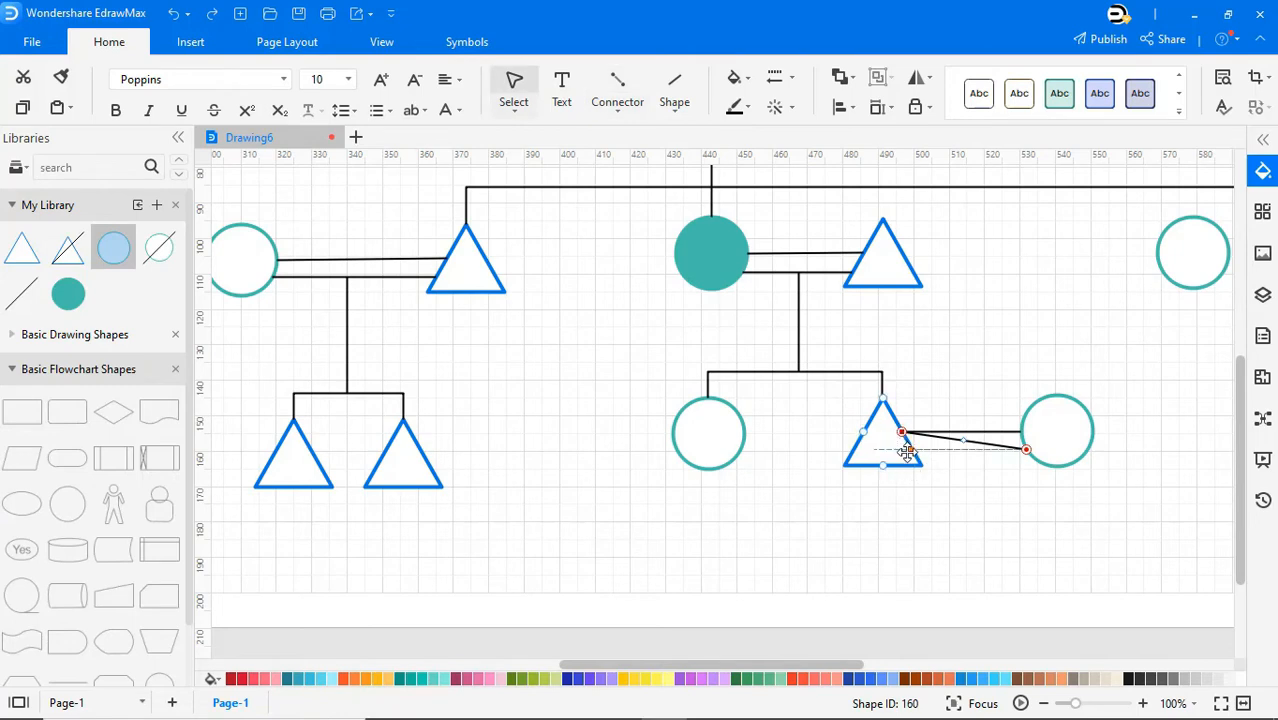
{"action": "left_click", "coordinate": [1004, 485]}
- Add an outlined child circle below the lowest couple and connect it to their lower line
{"action": "mouse_move", "coordinate": [113, 248]}
{"action": "left_mouse_down"}
{"action": "mouse_move", "coordinate": [964, 542]}
{"action": "mouse_move", "coordinate": [982, 583]}
{"action": "mouse_move", "coordinate": [984, 449]}
{"action": "left_mouse_up"}
{"action": "left_click", "coordinate": [620, 110]}
{"action": "left_click", "coordinate": [636, 196]}
{"action": "left_click", "coordinate": [1101, 524]}
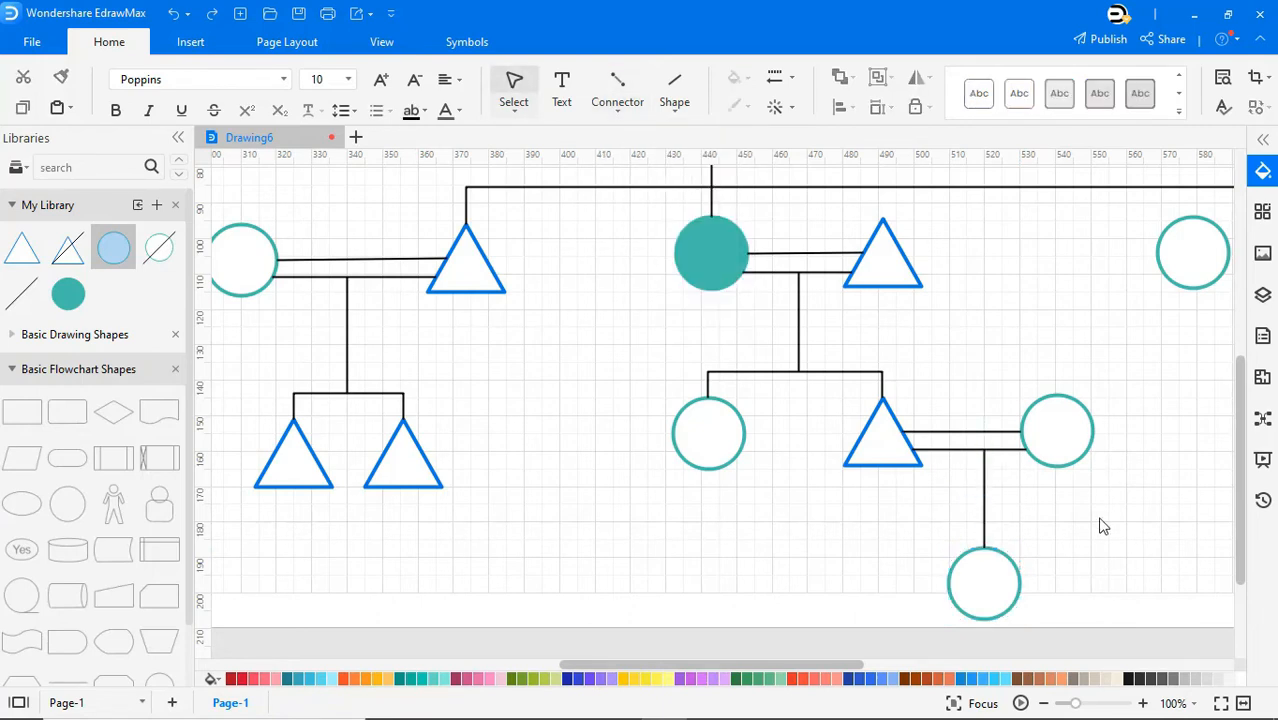
- Add the text label "ego" below the filled circle and enlarge its font size to 16
{"action": "right_click", "coordinate": [1102, 525]}
{"action": "left_click", "coordinate": [1109, 487]}
{"action": "left_click", "coordinate": [1221, 704]}
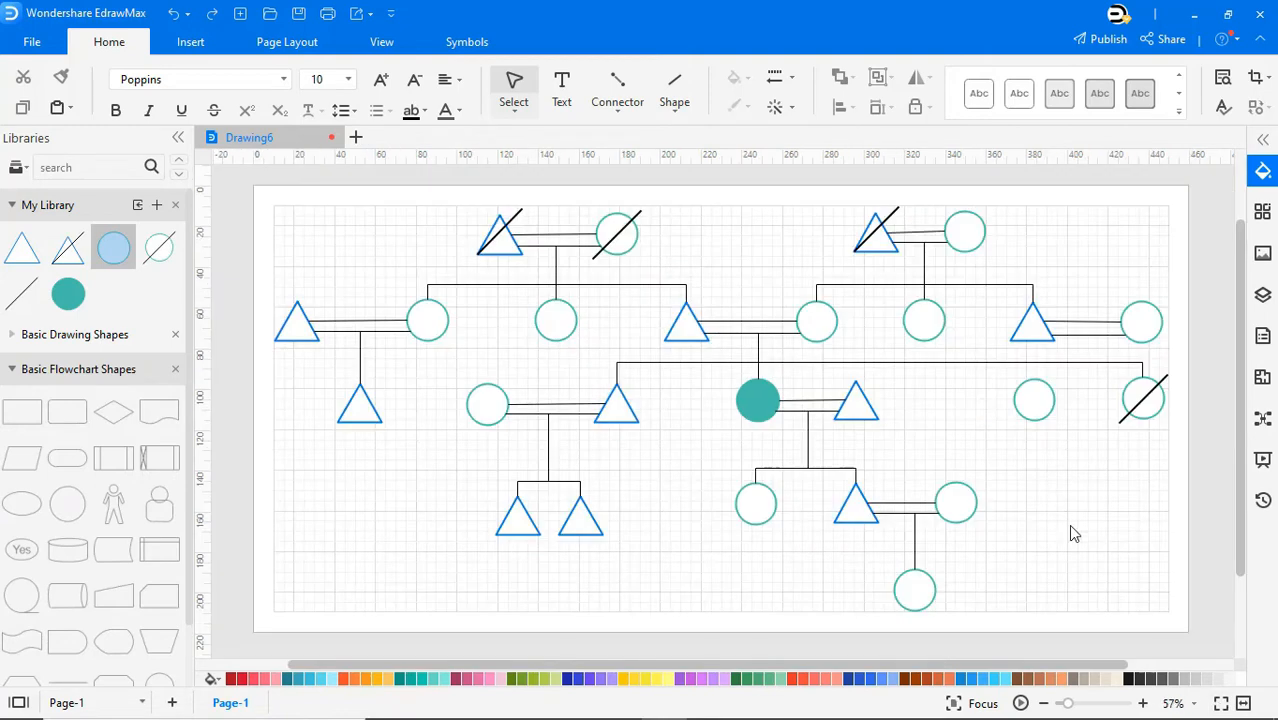
{"action": "double_click", "coordinate": [760, 435]}
{"action": "key", "text": "Escape"}
{"action": "left_click", "coordinate": [381, 79]}
{"action": "left_click", "coordinate": [381, 79]}
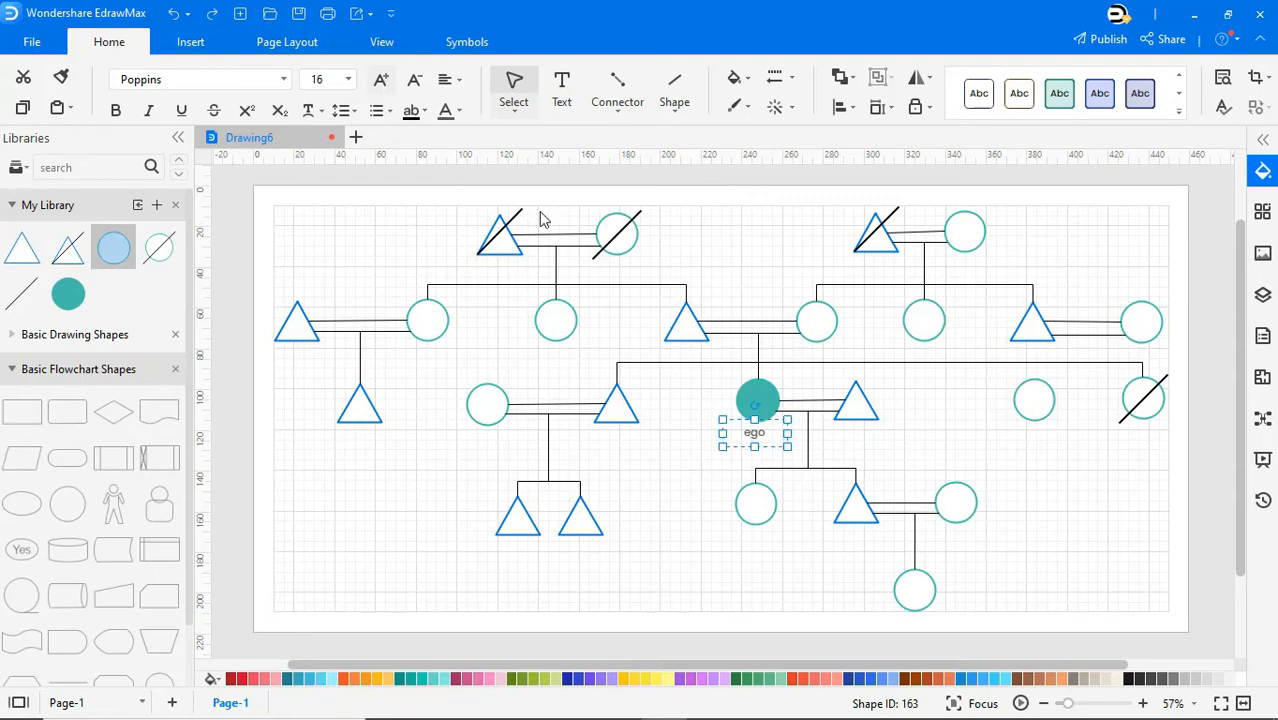
{"action": "left_click", "coordinate": [937, 465]}
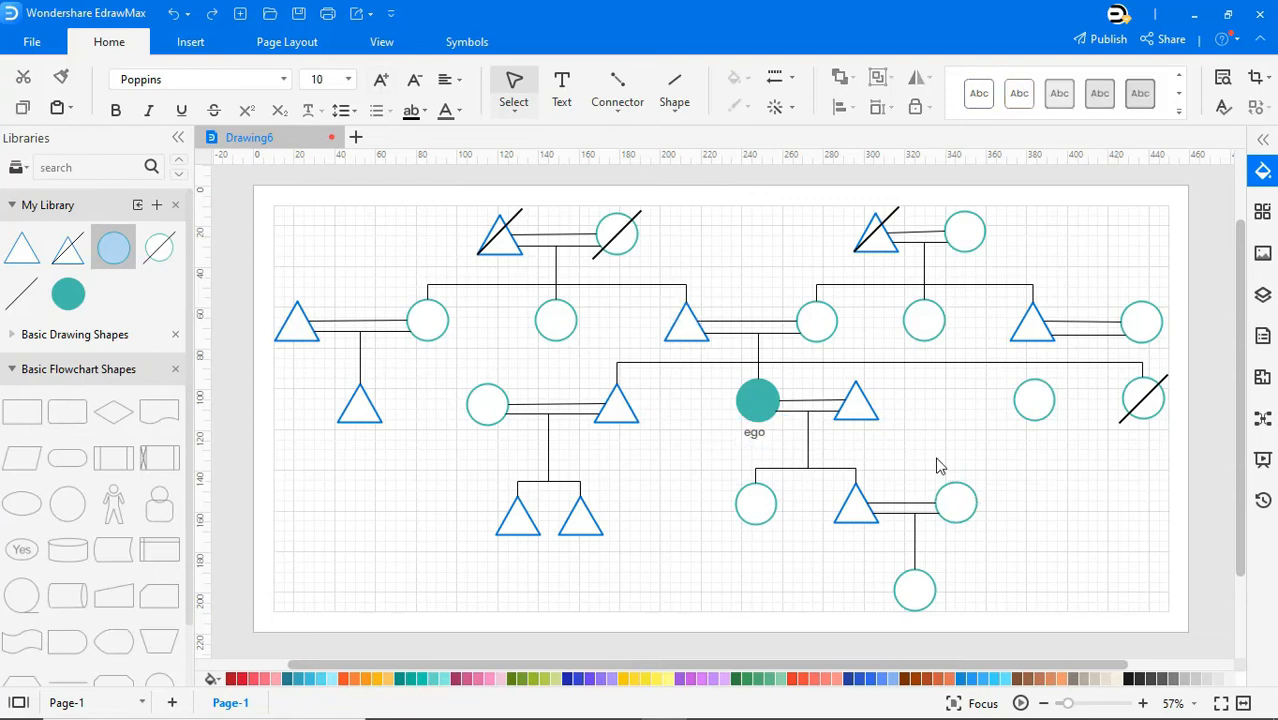
- Narrow the ego label's text box and position it slightly lower, centred under the filled circle
{"action": "left_click", "coordinate": [766, 440]}
{"action": "left_click_drag", "start_coordinate": [766, 440], "coordinate": [740, 432]}
{"action": "left_click", "coordinate": [797, 442]}
{"action": "left_click", "coordinate": [762, 441]}
- Duplicate the ego label under the spouse triangle, change its text to "husband" and adjust its text box
{"action": "key", "text": "ctrl+c"}
{"action": "key", "text": "ctrl+v"}
{"action": "left_click_drag", "start_coordinate": [790, 467], "coordinate": [857, 438]}
{"action": "double_click", "coordinate": [857, 438]}
{"action": "type", "text": "husband"}
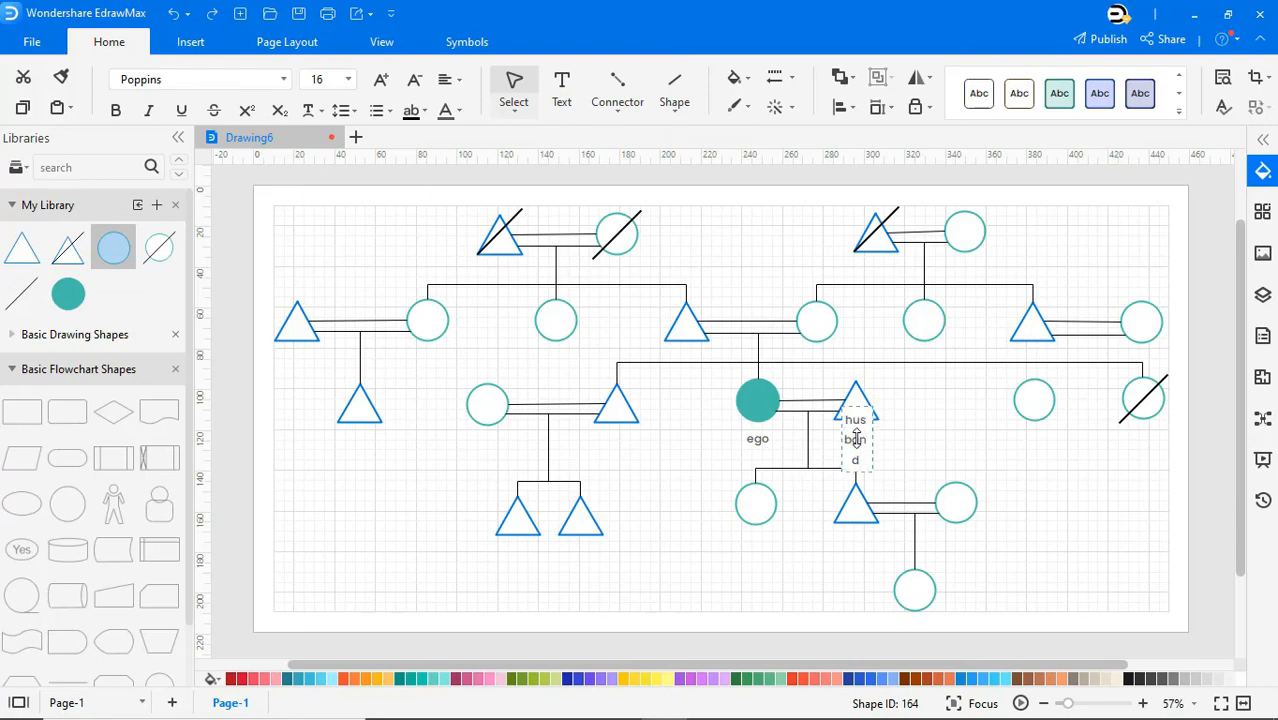
{"action": "left_click_drag", "start_coordinate": [870, 440], "coordinate": [852, 439]}
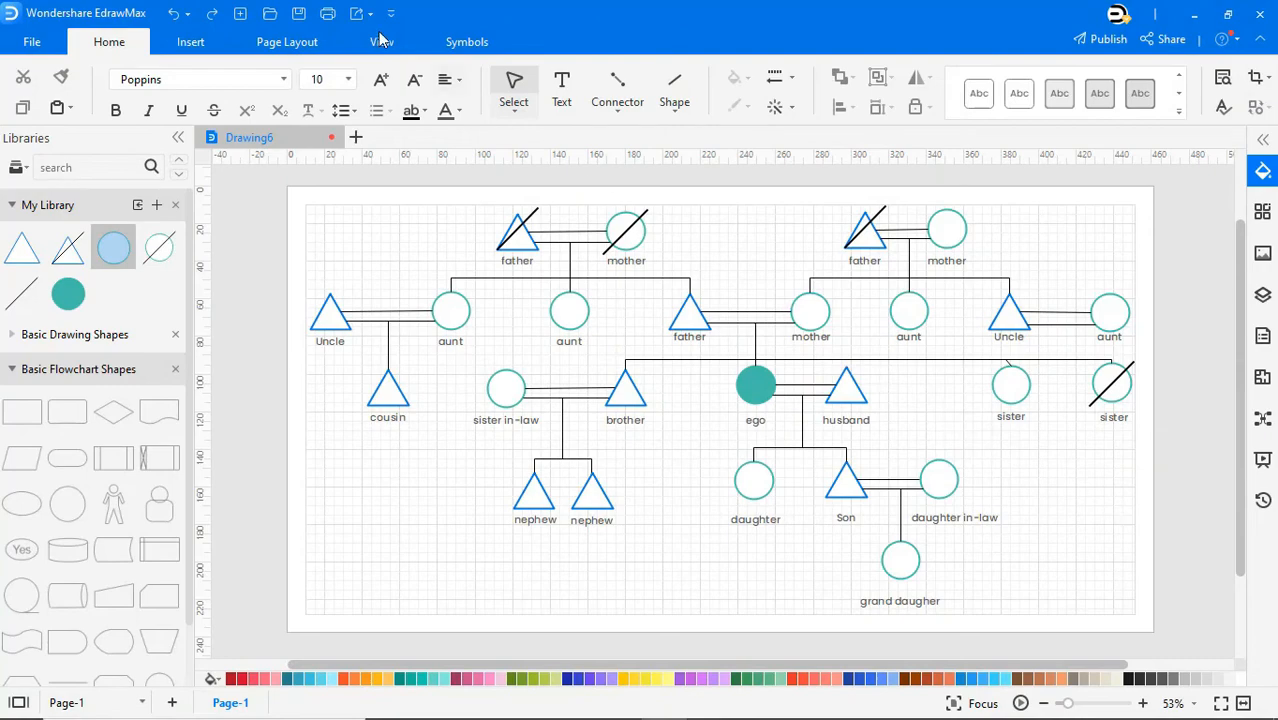
- Set the page background colour to white
{"action": "left_click", "coordinate": [310, 41]}
{"action": "left_click", "coordinate": [630, 100]}
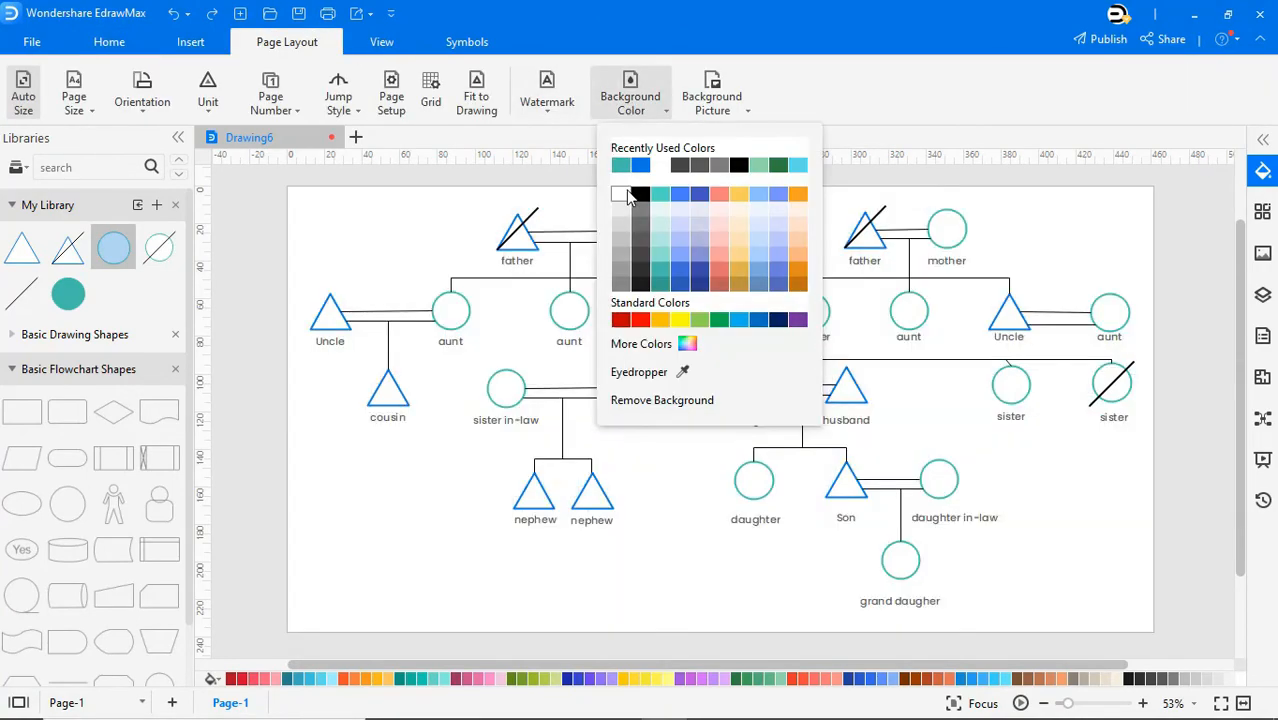
{"action": "left_click", "coordinate": [628, 195]}
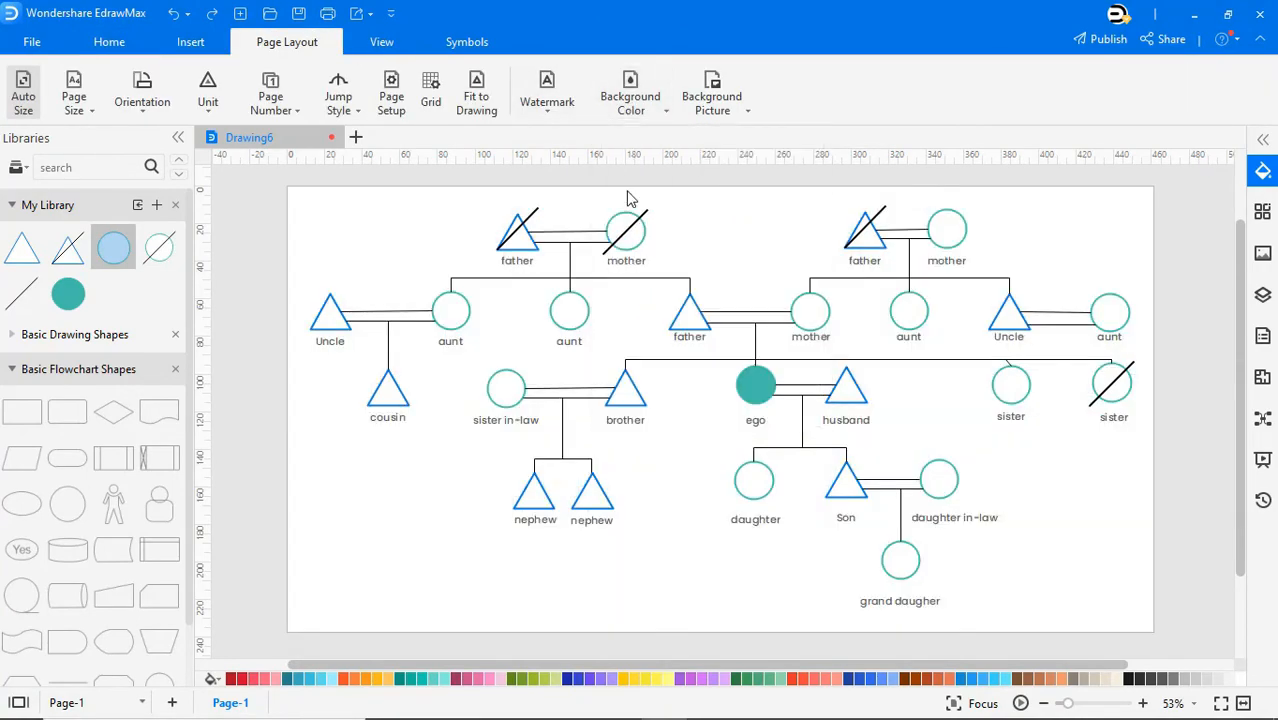
- Open the display options for rulers, gridlines, page breaks and guide lines
{"action": "left_click", "coordinate": [386, 45]}
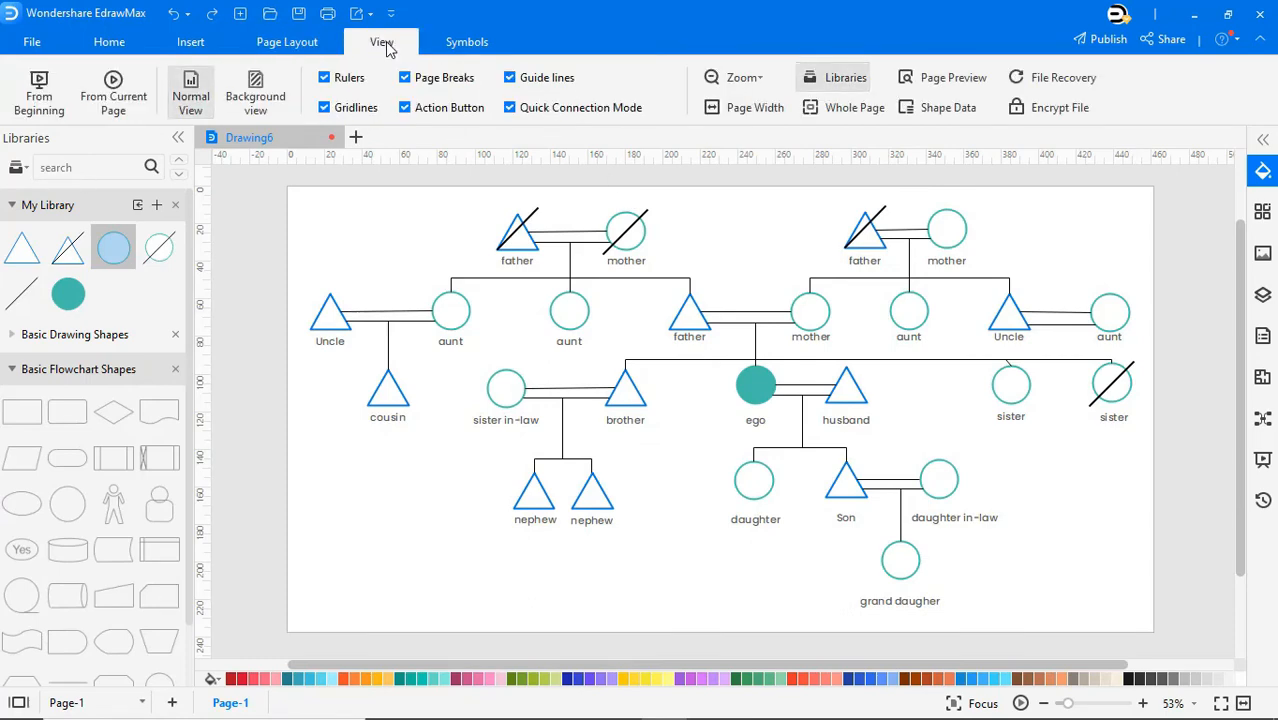